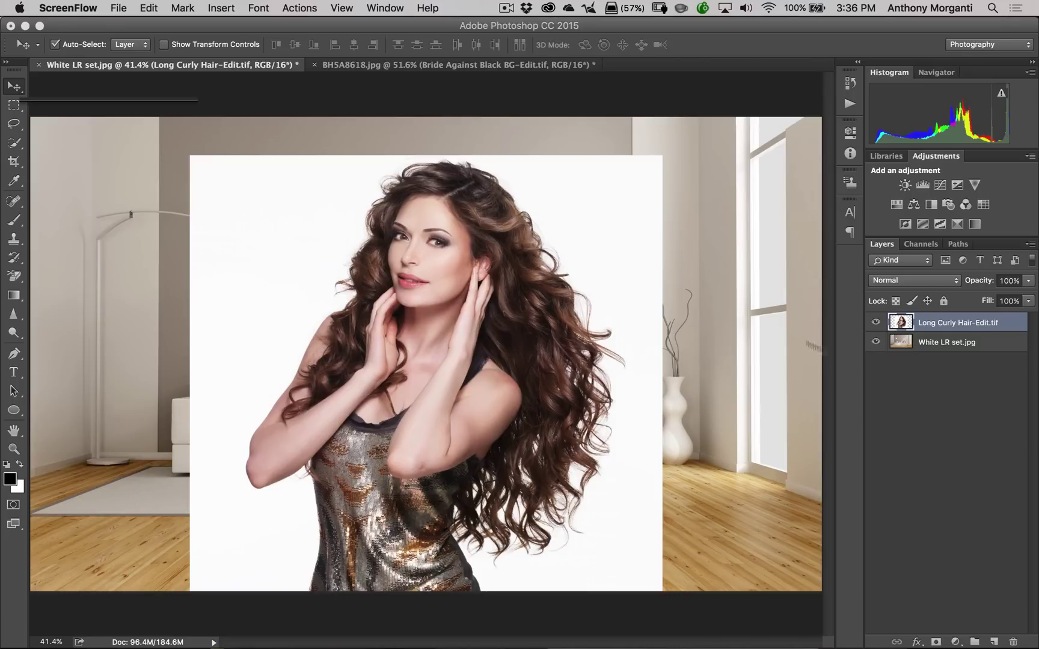
# Hide and reshow the model layer to check the room behind her.
pyautogui.click(875, 322)
pyautogui.click(876, 322)
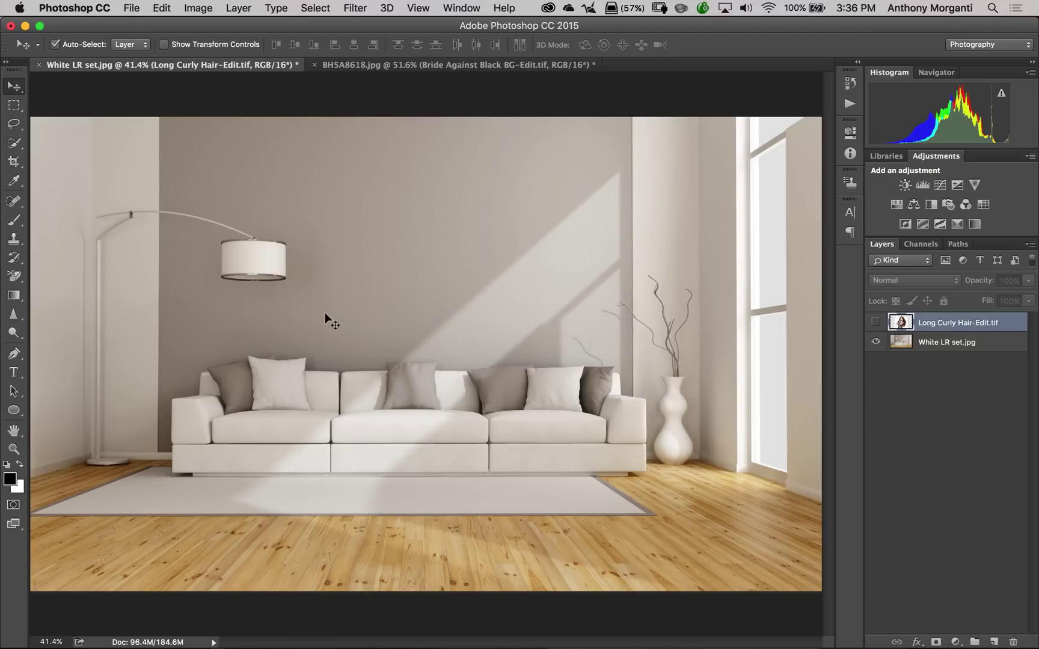
pyautogui.click(875, 322)
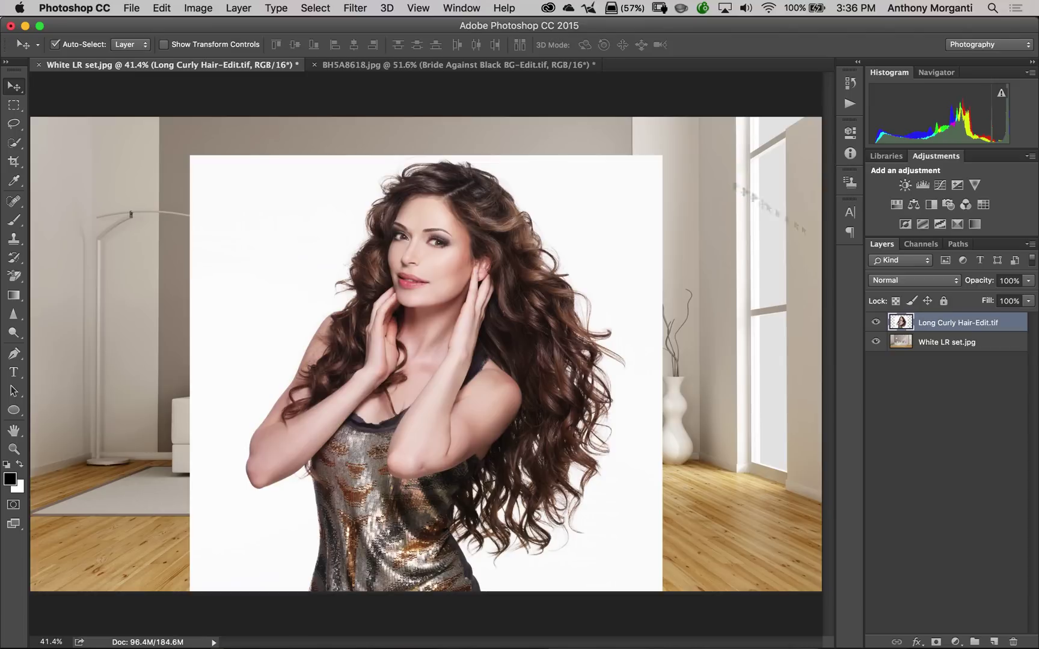
# Launch Topaz ReMask 5 on the model layer via Filter > Topaz Labs.
pyautogui.click(352, 8)
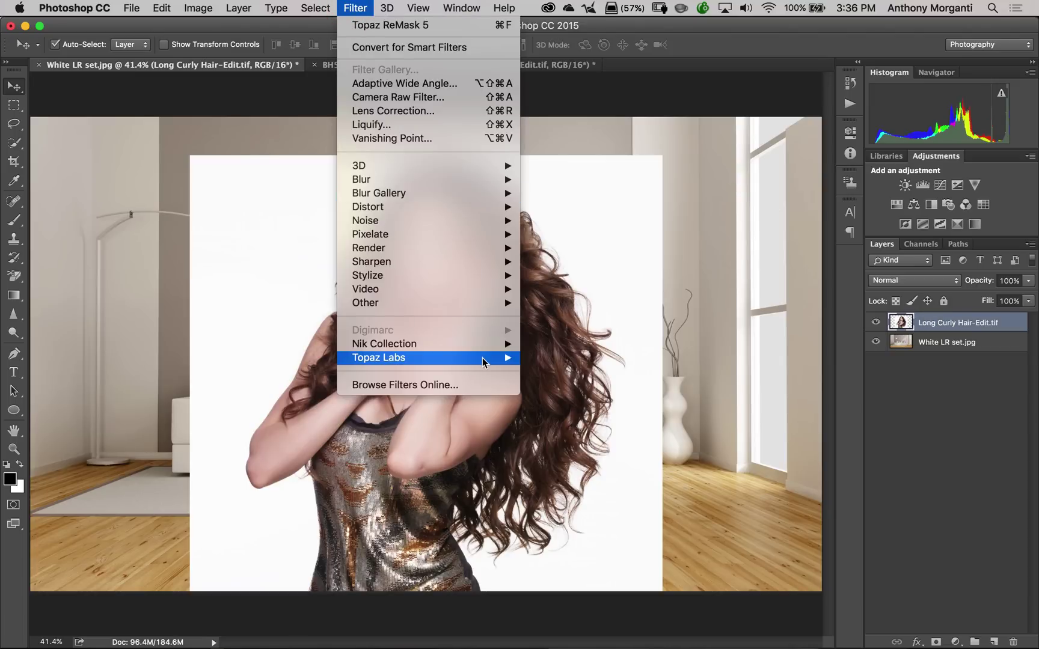
pyautogui.moveTo(485, 359)
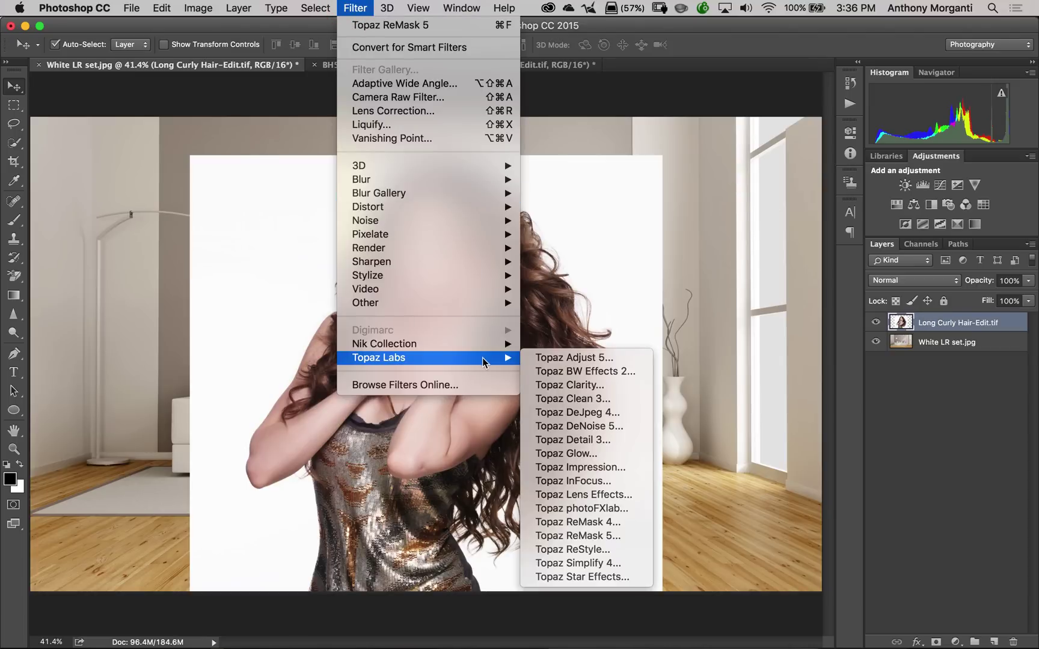
pyautogui.click(564, 540)
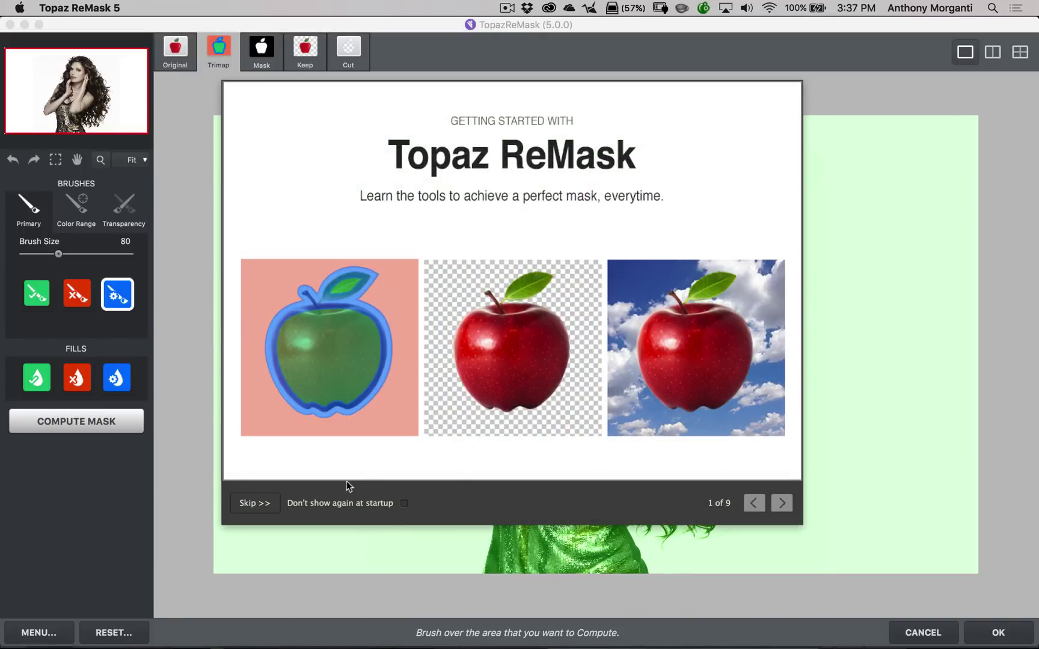
# Tick 'Don't show again at startup' and skip the Getting Started guide.
pyautogui.click(404, 504)
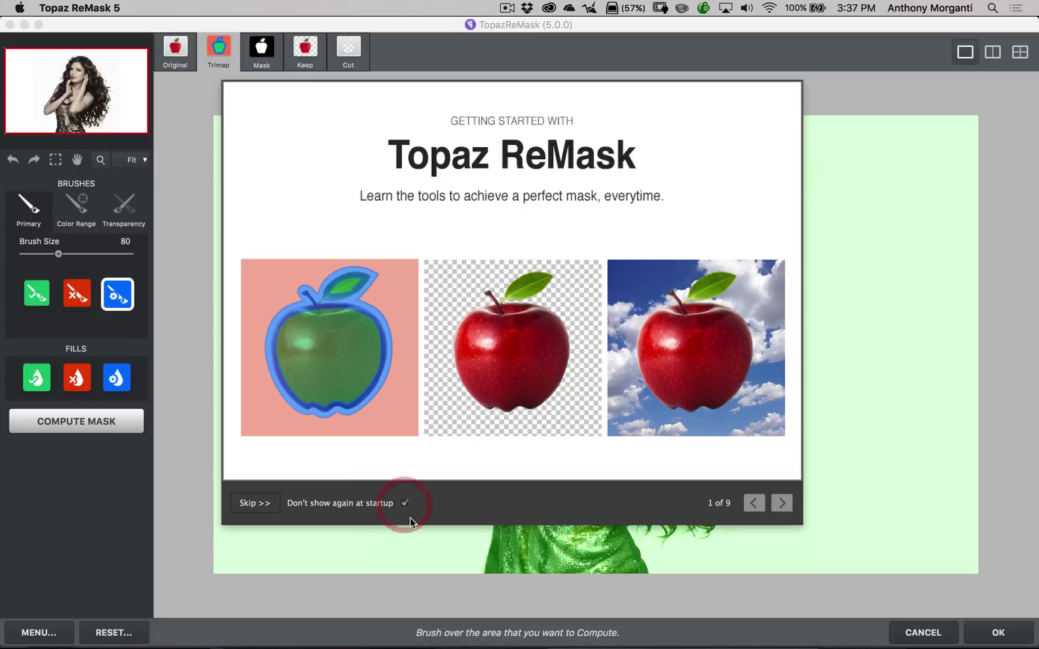
pyautogui.click(251, 506)
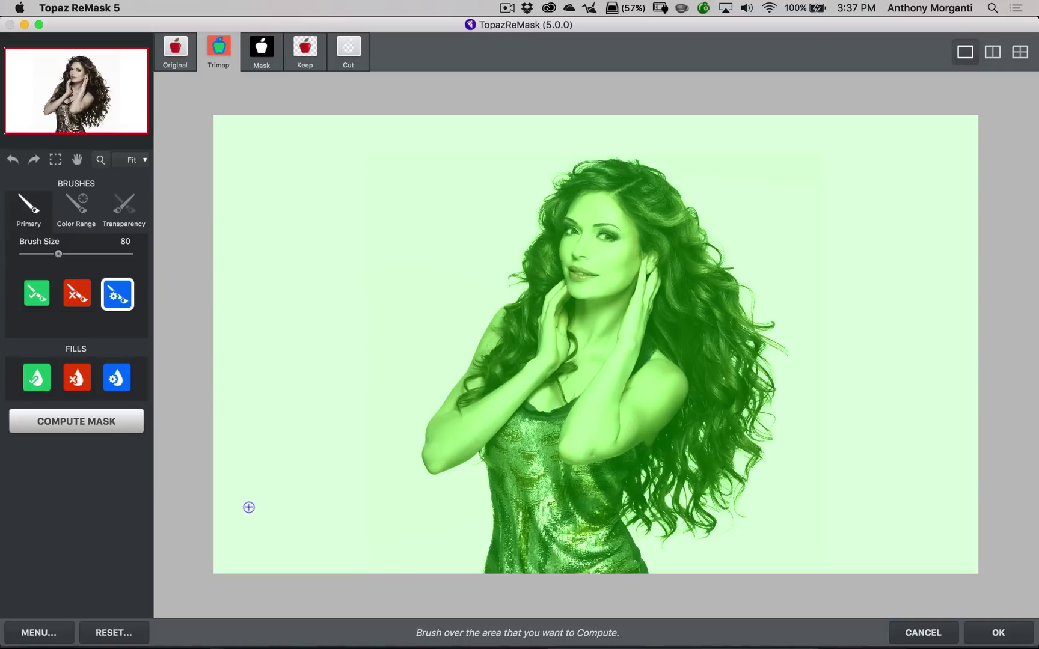
# With the Primary brush, paint a blue compute band along the dress edge and up the curls.
pyautogui.click(30, 203)
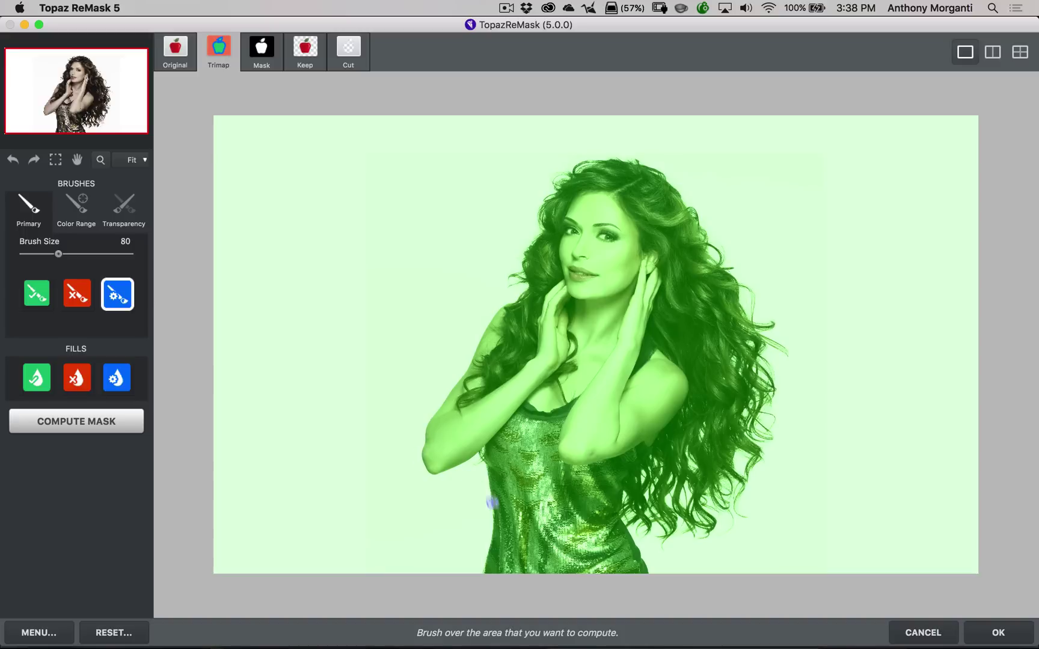
pyautogui.moveTo(485, 572)
pyautogui.mouseDown()
pyautogui.moveTo(481, 451)
pyautogui.moveTo(475, 463)
pyautogui.moveTo(478, 451)
pyautogui.moveTo(464, 467)
pyautogui.moveTo(429, 475)
pyautogui.moveTo(423, 440)
pyautogui.moveTo(498, 310)
pyautogui.moveTo(519, 299)
pyautogui.moveTo(522, 268)
pyautogui.moveTo(511, 277)
pyautogui.moveTo(570, 169)
pyautogui.moveTo(548, 187)
pyautogui.moveTo(586, 164)
pyautogui.moveTo(639, 163)
pyautogui.moveTo(689, 206)
pyautogui.moveTo(722, 266)
pyautogui.moveTo(710, 251)
pyautogui.moveTo(712, 270)
pyautogui.moveTo(736, 276)
pyautogui.moveTo(763, 325)
pyautogui.moveTo(772, 349)
pyautogui.moveTo(756, 363)
pyautogui.moveTo(770, 400)
pyautogui.moveTo(777, 353)
pyautogui.moveTo(758, 404)
pyautogui.moveTo(760, 427)
pyautogui.moveTo(774, 430)
pyautogui.moveTo(741, 418)
pyautogui.moveTo(748, 460)
pyautogui.moveTo(729, 508)
pyautogui.moveTo(714, 507)
pyautogui.moveTo(724, 521)
pyautogui.moveTo(704, 528)
pyautogui.moveTo(683, 511)
pyautogui.moveTo(667, 532)
pyautogui.moveTo(703, 540)
pyautogui.moveTo(661, 533)
pyautogui.moveTo(664, 545)
pyautogui.moveTo(625, 526)
pyautogui.moveTo(625, 505)
pyautogui.moveTo(642, 567)
pyautogui.moveTo(634, 550)
pyautogui.moveTo(654, 534)
pyautogui.mouseUp()
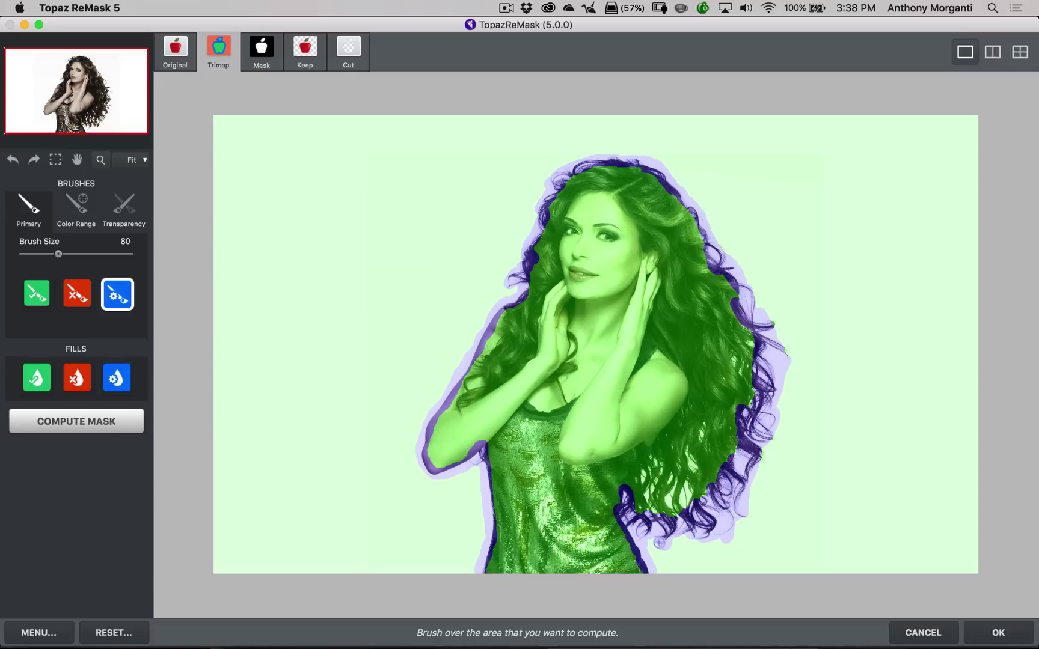
pyautogui.click(690, 532)
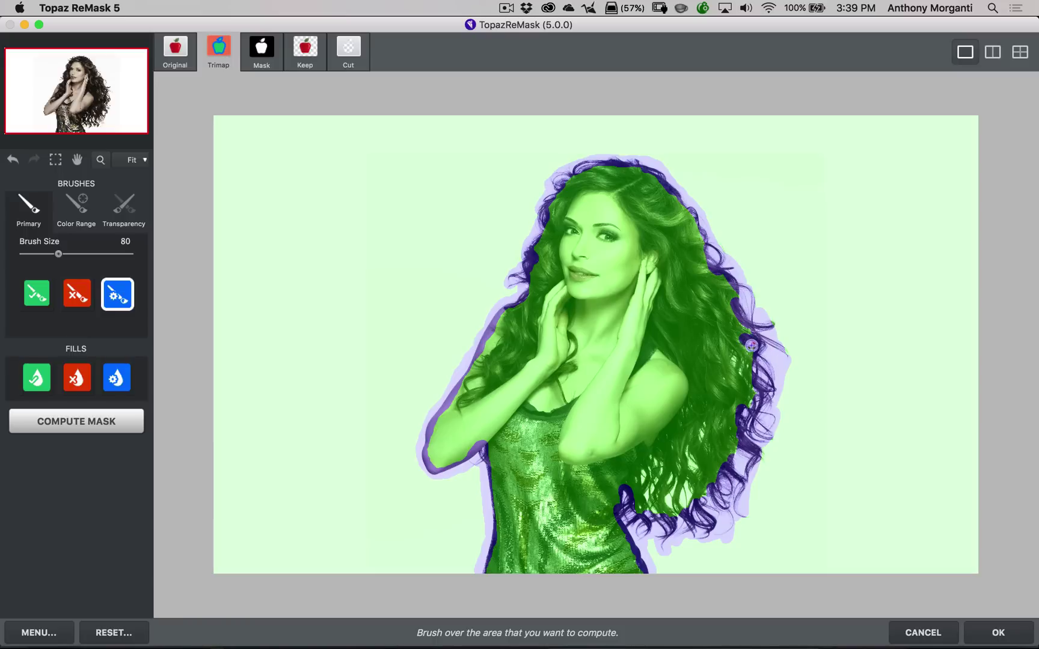
# Extend the compute band down the right hair edge over the loose ringlets to the shoulder.
pyautogui.click(744, 345)
pyautogui.moveTo(737, 363)
pyautogui.mouseDown()
pyautogui.moveTo(744, 373)
pyautogui.moveTo(724, 377)
pyautogui.mouseUp()
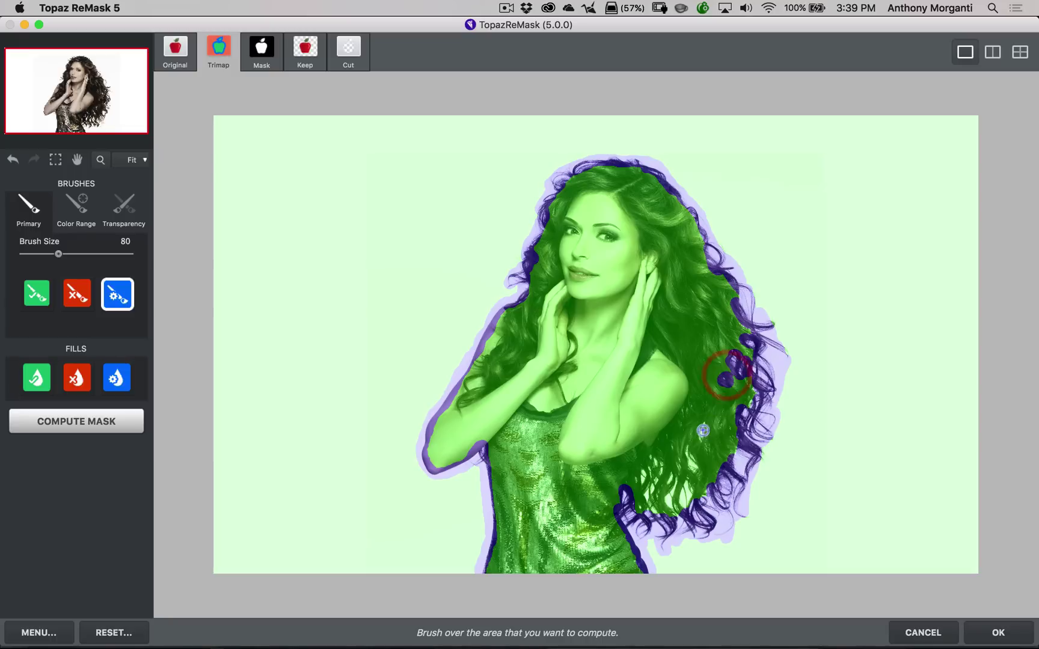
pyautogui.moveTo(703, 428)
pyautogui.mouseDown()
pyautogui.moveTo(711, 452)
pyautogui.moveTo(686, 458)
pyautogui.moveTo(684, 446)
pyautogui.moveTo(697, 472)
pyautogui.moveTo(686, 491)
pyautogui.moveTo(672, 481)
pyautogui.moveTo(666, 508)
pyautogui.moveTo(661, 472)
pyautogui.moveTo(646, 511)
pyautogui.moveTo(649, 456)
pyautogui.moveTo(640, 490)
pyautogui.moveTo(670, 498)
pyautogui.moveTo(676, 464)
pyautogui.moveTo(751, 416)
pyautogui.mouseUp()
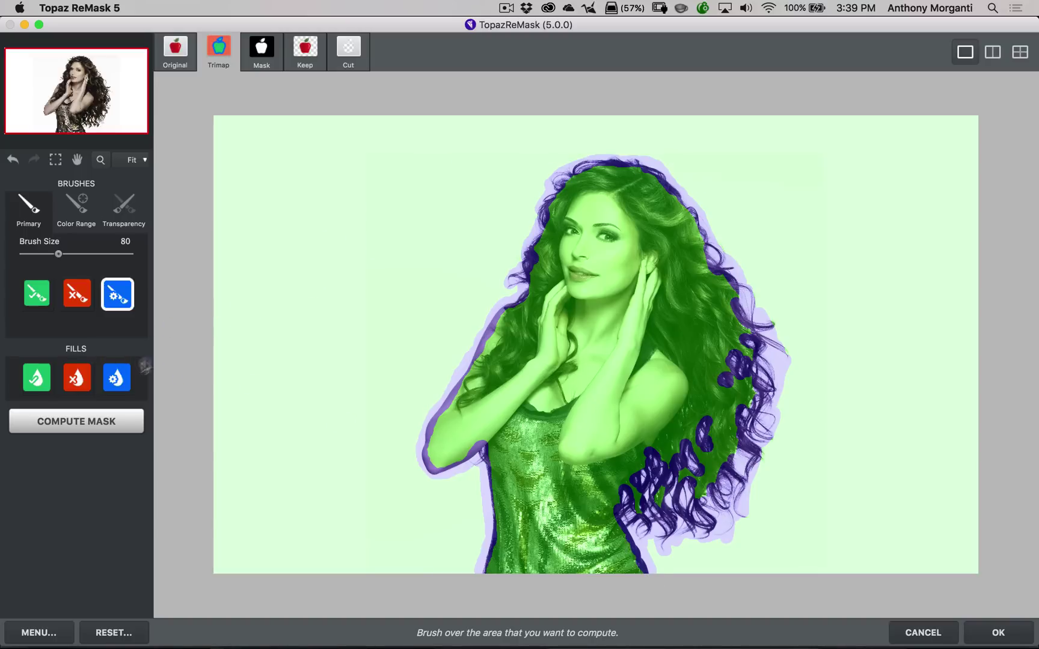
# Fill the white background with the red Cut fill and compute the mask.
pyautogui.click(75, 381)
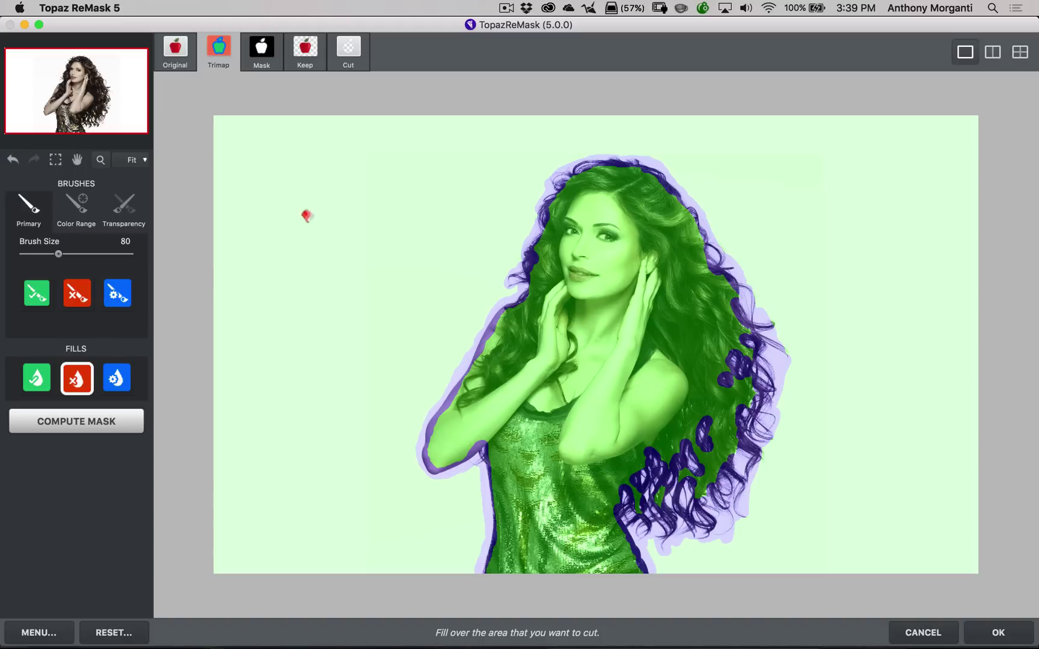
pyautogui.click(362, 186)
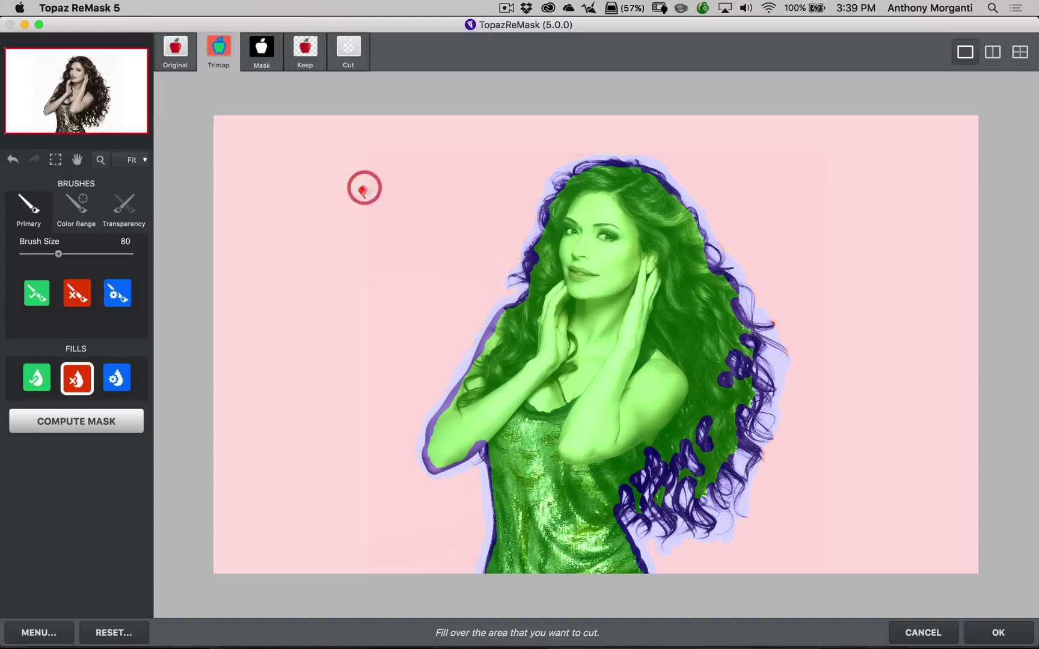
pyautogui.click(76, 421)
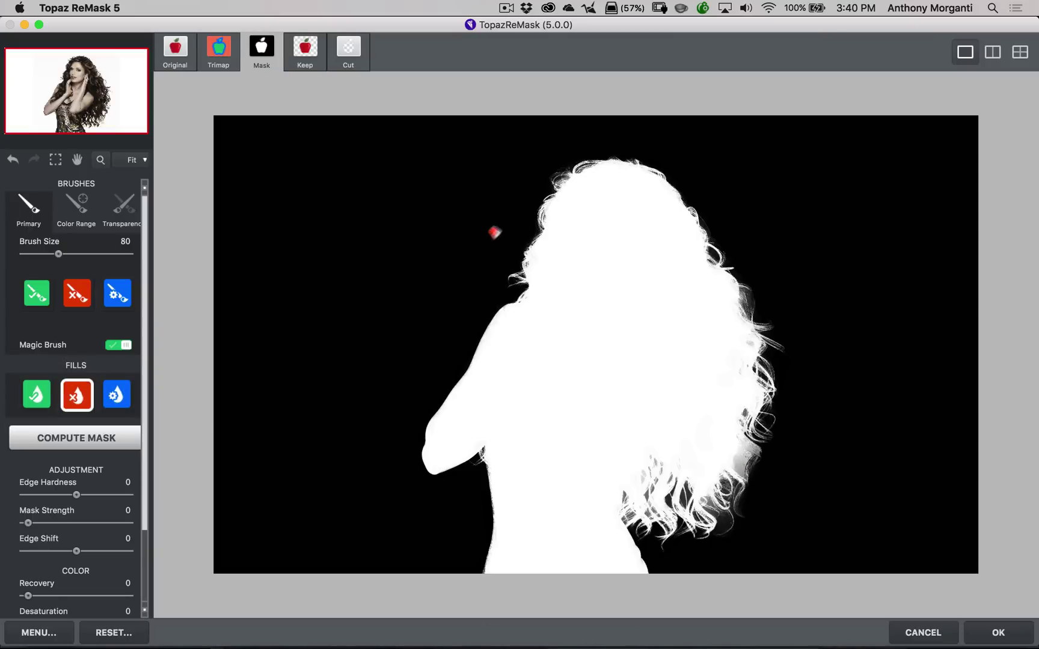
# Preview the Keep cutout on transparency at 50%, panned to the curls beside her arm.
pyautogui.click(306, 51)
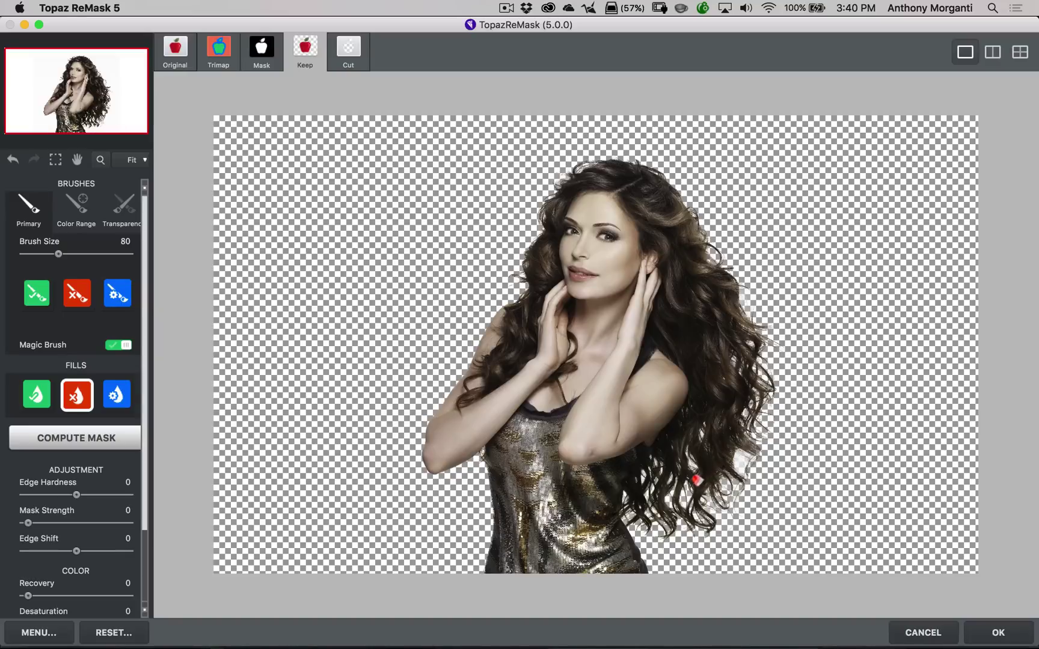
pyautogui.press('super+equal')
pyautogui.press('super+equal')
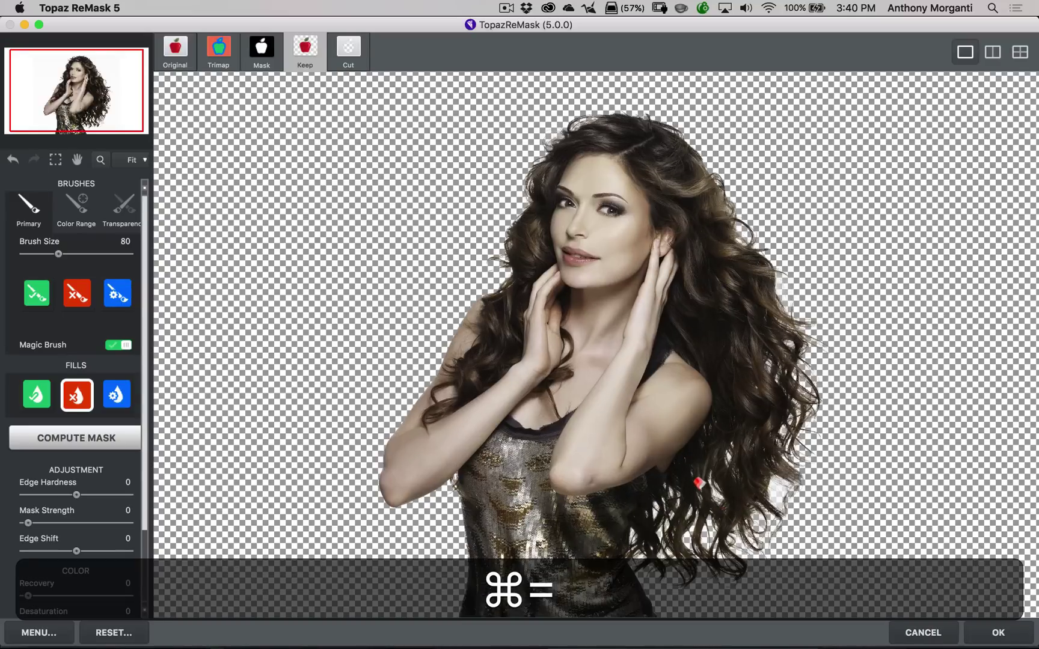
pyautogui.press('super+equal')
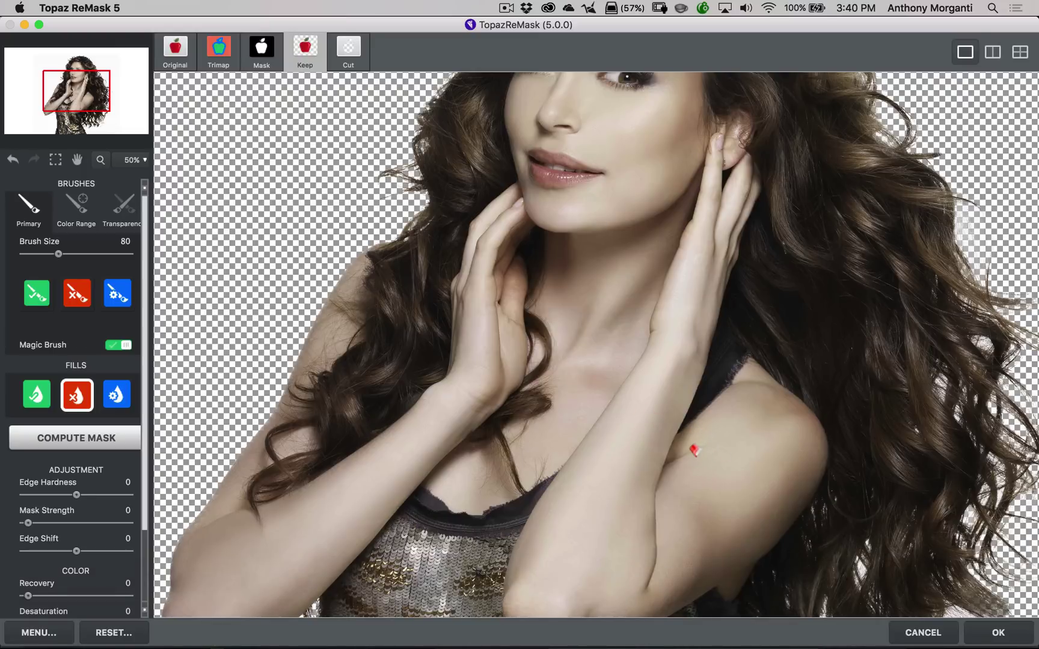
pyautogui.press('space')
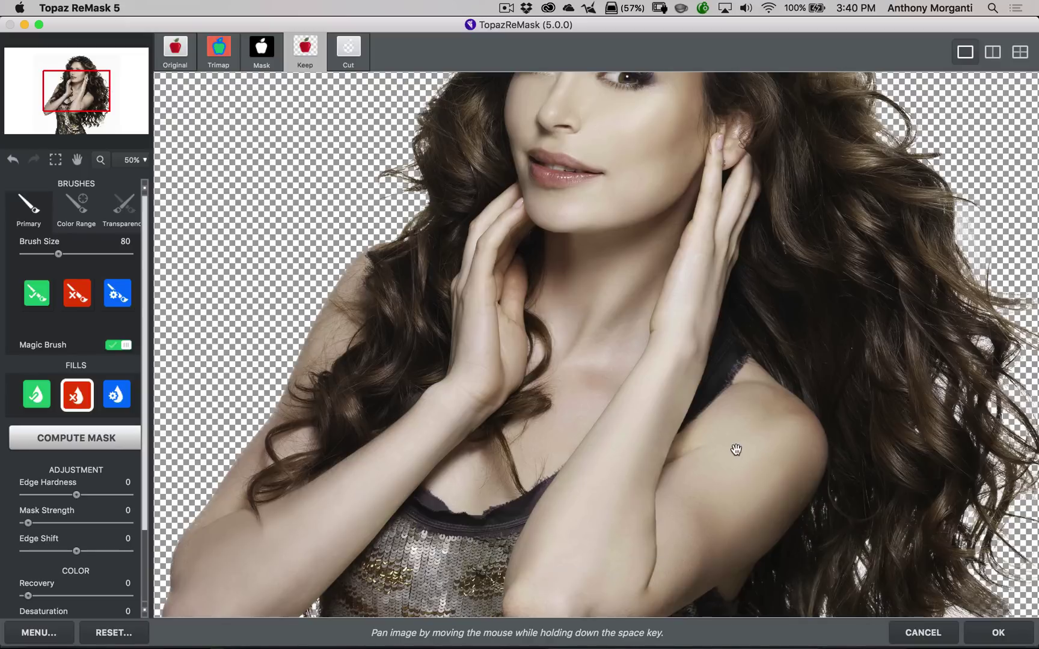
pyautogui.press('space')
pyautogui.moveTo(746, 455); pyautogui.dragTo(541, 162)
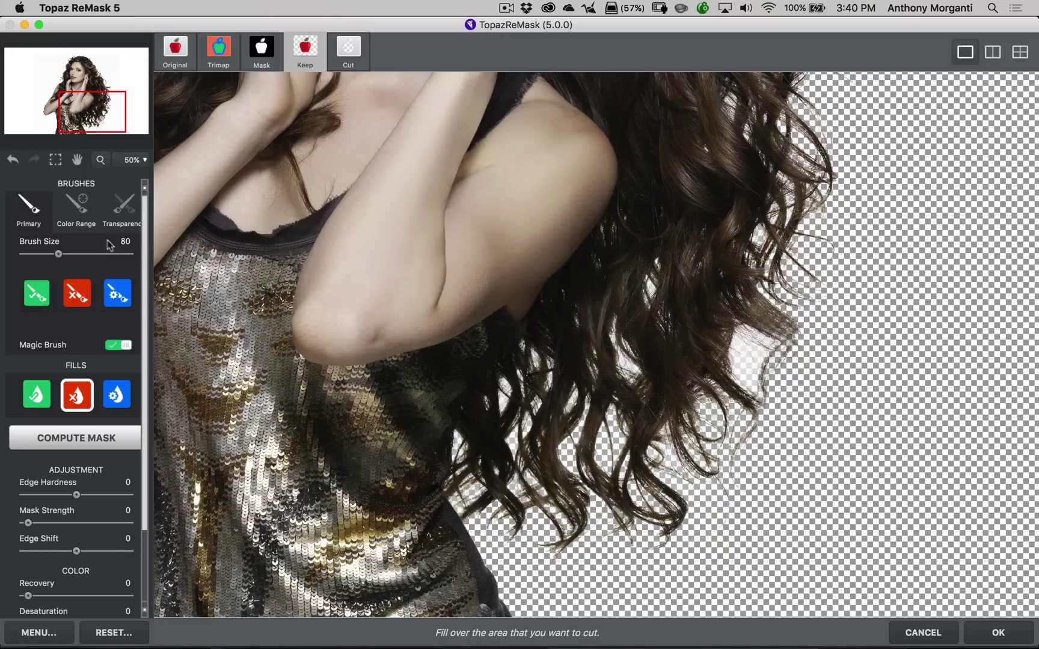
# Select the Color Range brush with its red background-removal option.
pyautogui.click(76, 207)
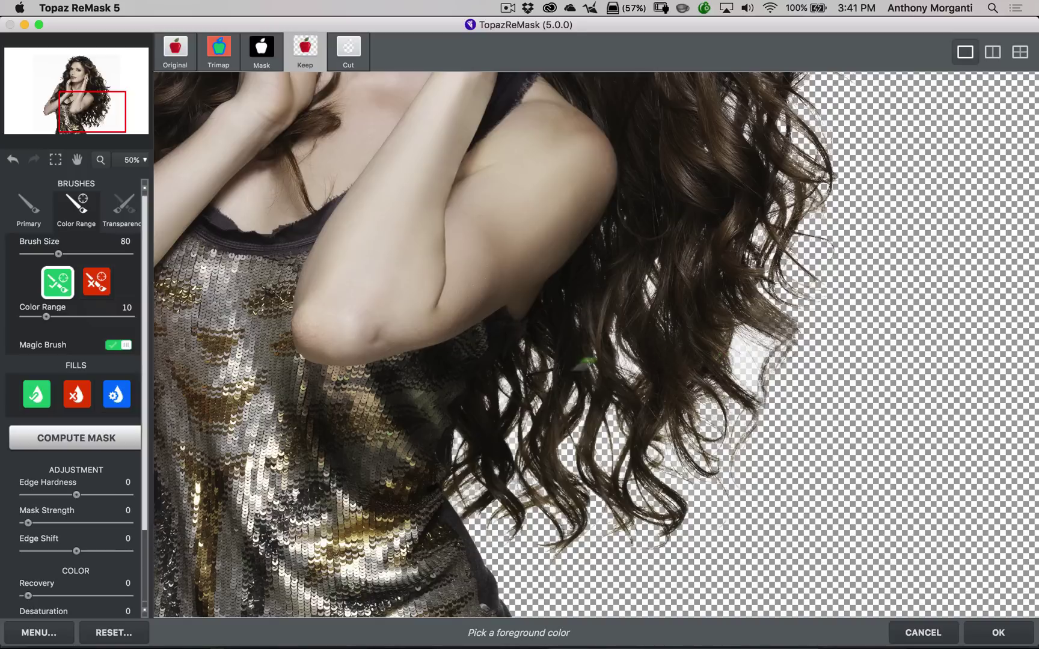
pyautogui.click(96, 280)
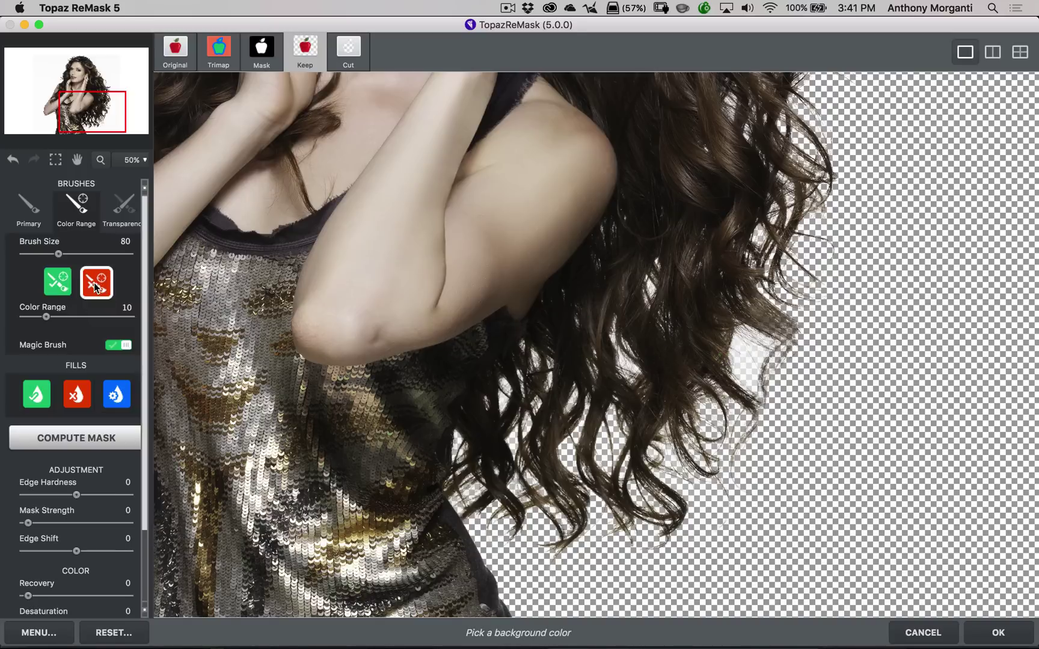
# Sample four background colours and brush the leftover white out from between the right-side curls.
pyautogui.click(738, 369)
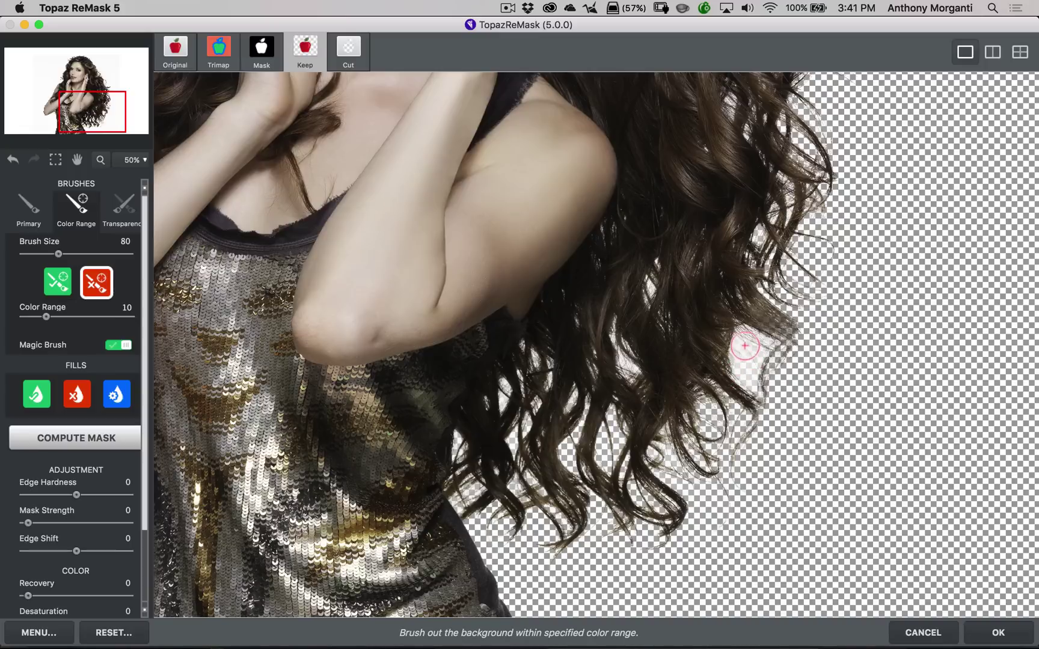
pyautogui.moveTo(736, 330)
pyautogui.mouseDown()
pyautogui.moveTo(741, 346)
pyautogui.moveTo(755, 349)
pyautogui.moveTo(745, 390)
pyautogui.moveTo(732, 361)
pyautogui.moveTo(710, 366)
pyautogui.moveTo(729, 371)
pyautogui.mouseUp()
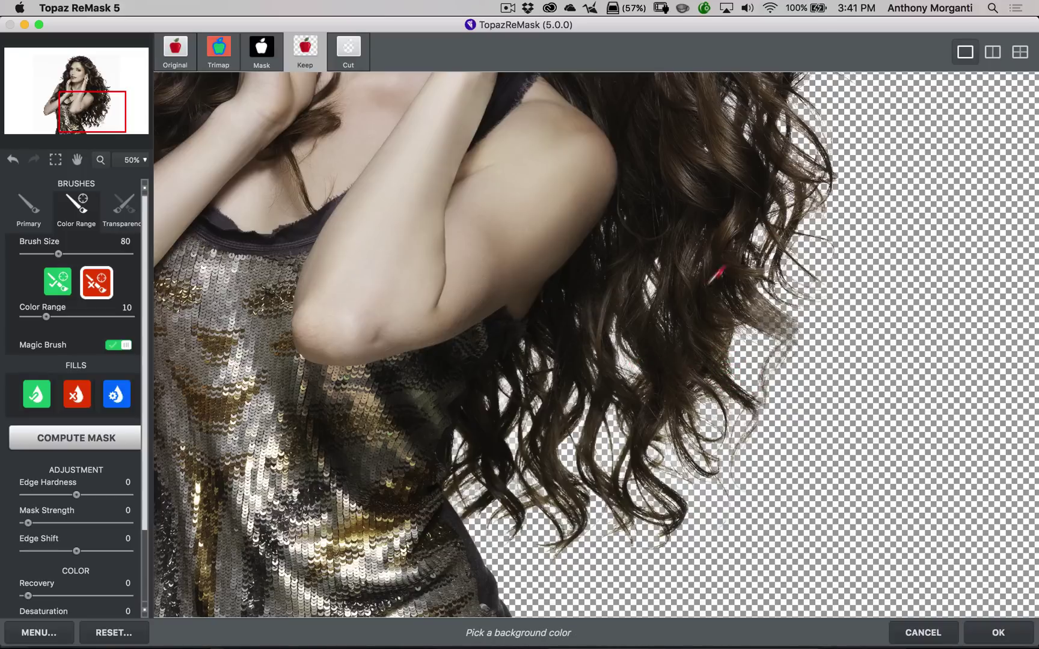
pyautogui.click(635, 367)
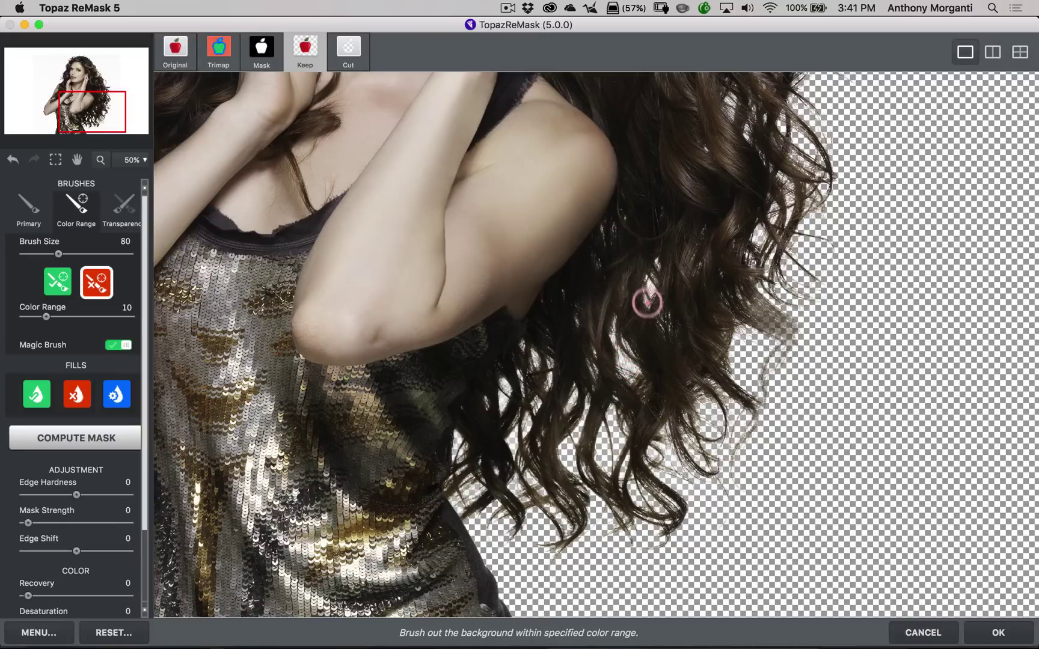
pyautogui.moveTo(649, 288)
pyautogui.mouseDown()
pyautogui.moveTo(614, 347)
pyautogui.moveTo(639, 372)
pyautogui.mouseUp()
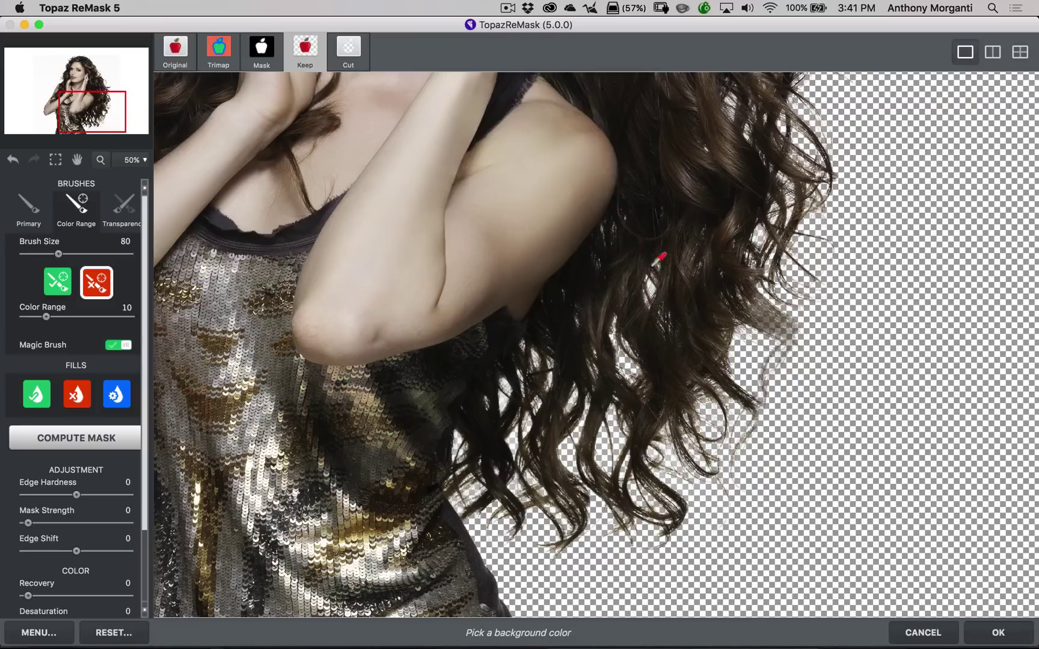
pyautogui.click(516, 433)
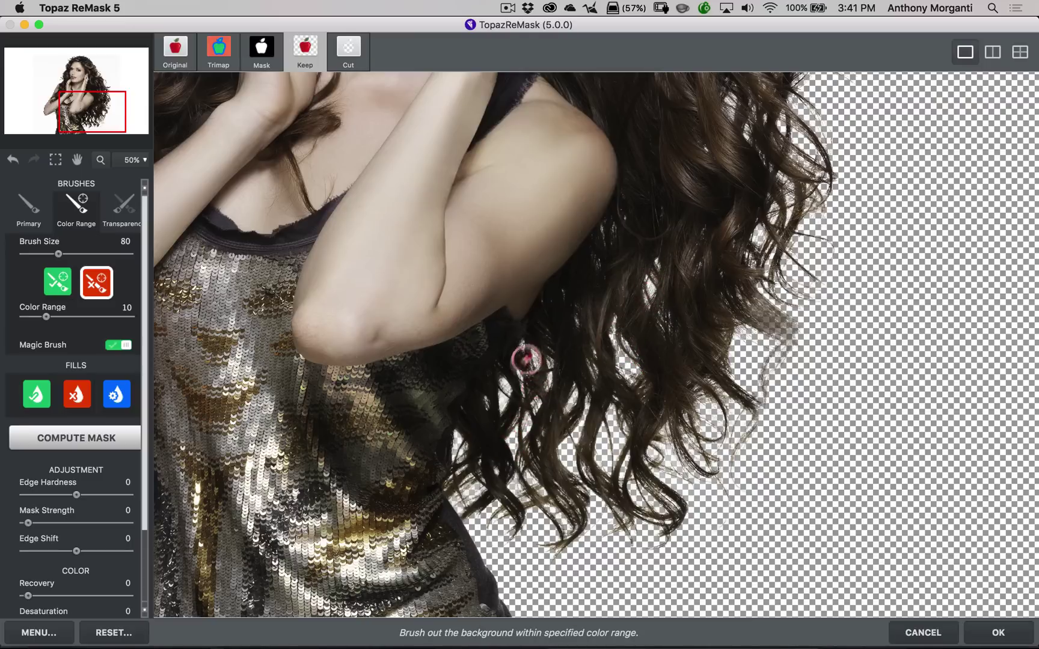
pyautogui.moveTo(518, 374); pyautogui.dragTo(505, 389)
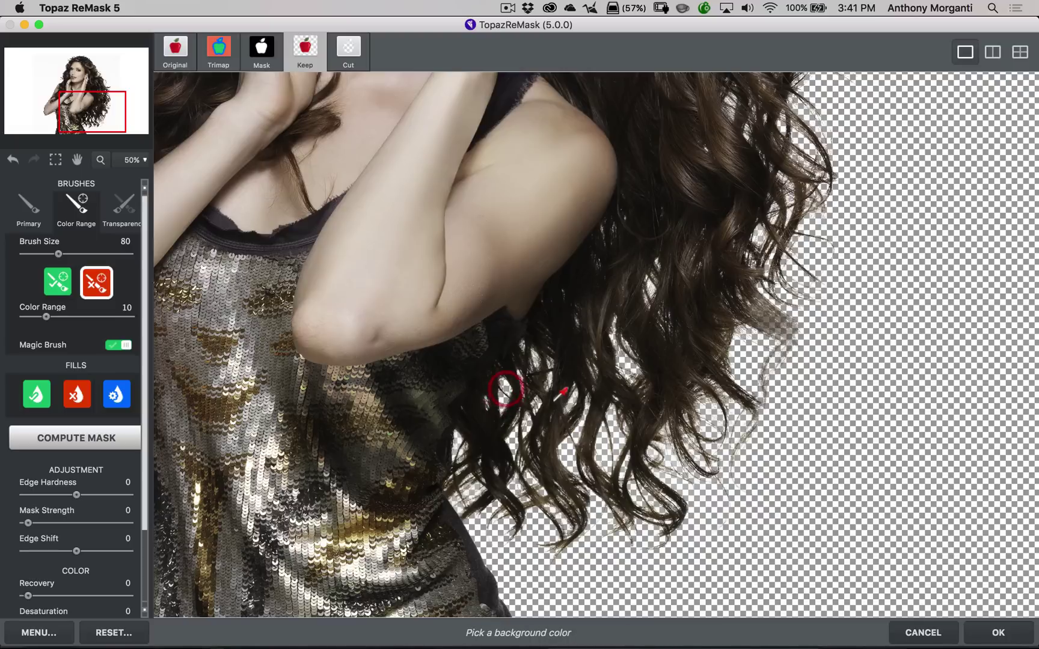
pyautogui.click(650, 280)
pyautogui.moveTo(651, 293)
pyautogui.mouseDown()
pyautogui.moveTo(639, 271)
pyautogui.moveTo(650, 272)
pyautogui.moveTo(655, 303)
pyautogui.mouseUp()
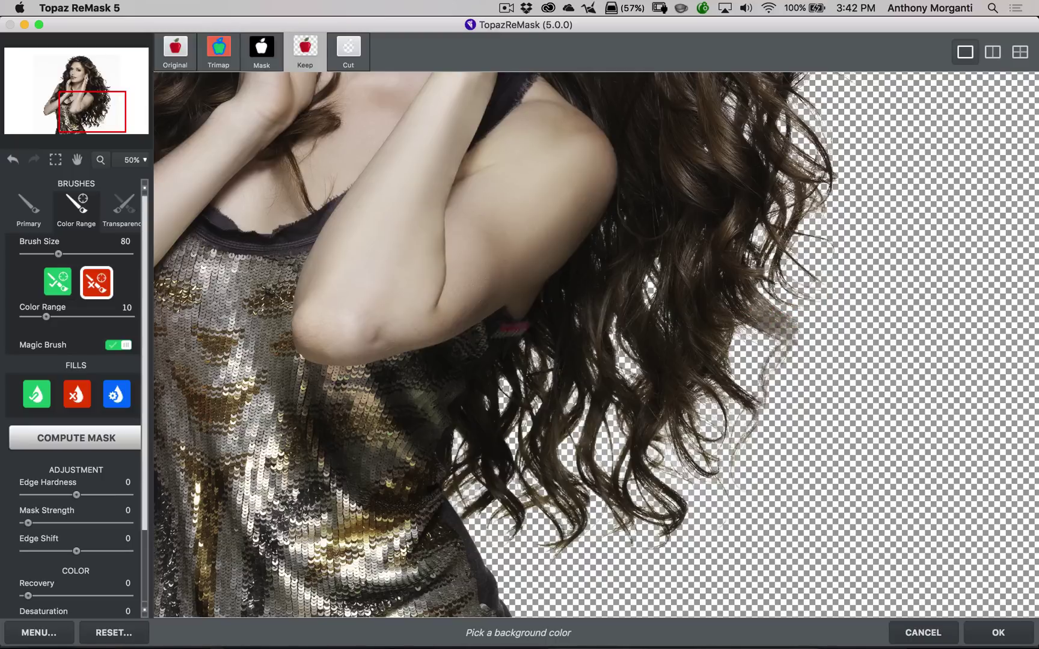
# Sample the hair colour with the green Color Range keep brush and restore wispy curl-tip strands.
pyautogui.click(62, 280)
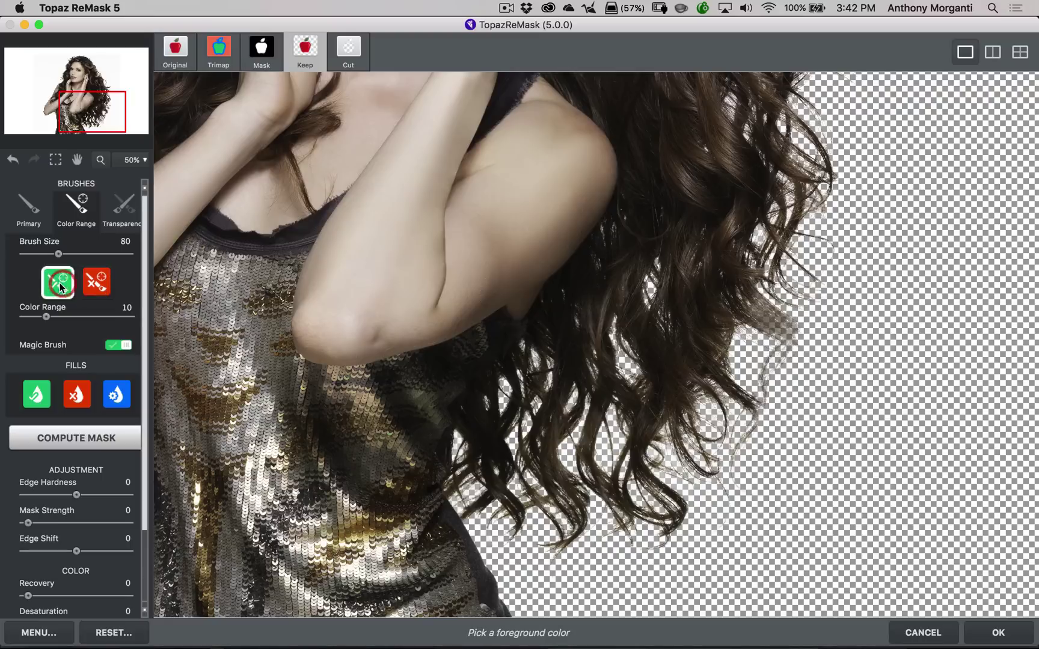
pyautogui.click(747, 295)
pyautogui.moveTo(784, 332)
pyautogui.mouseDown()
pyautogui.moveTo(766, 377)
pyautogui.moveTo(790, 342)
pyautogui.moveTo(765, 376)
pyautogui.moveTo(757, 327)
pyautogui.mouseUp()
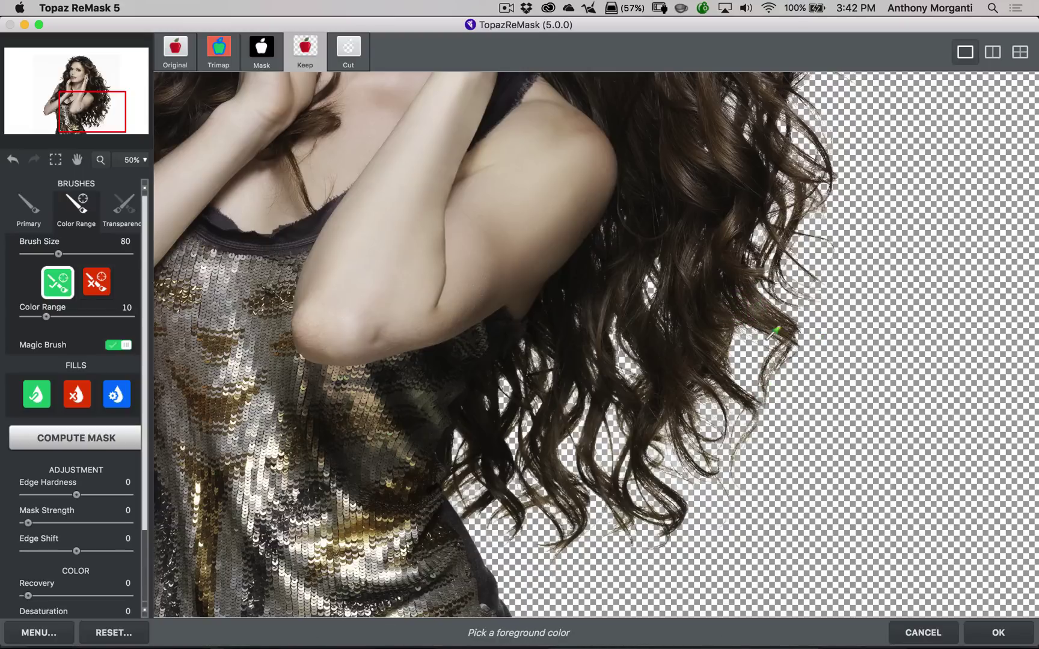
pyautogui.press('space')
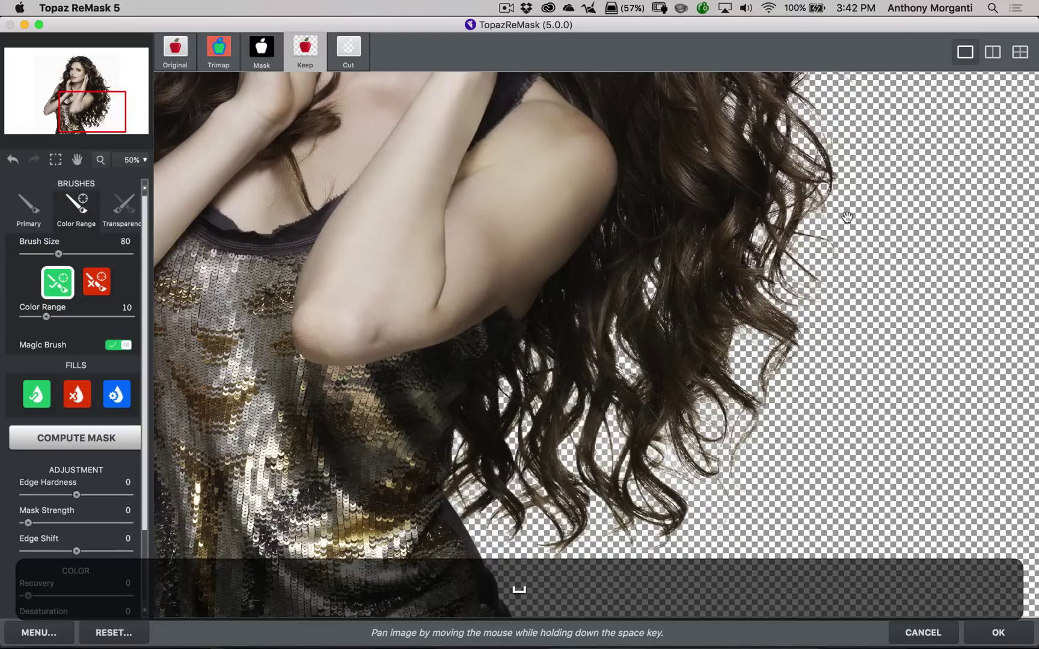
pyautogui.moveTo(846, 217); pyautogui.dragTo(817, 433)
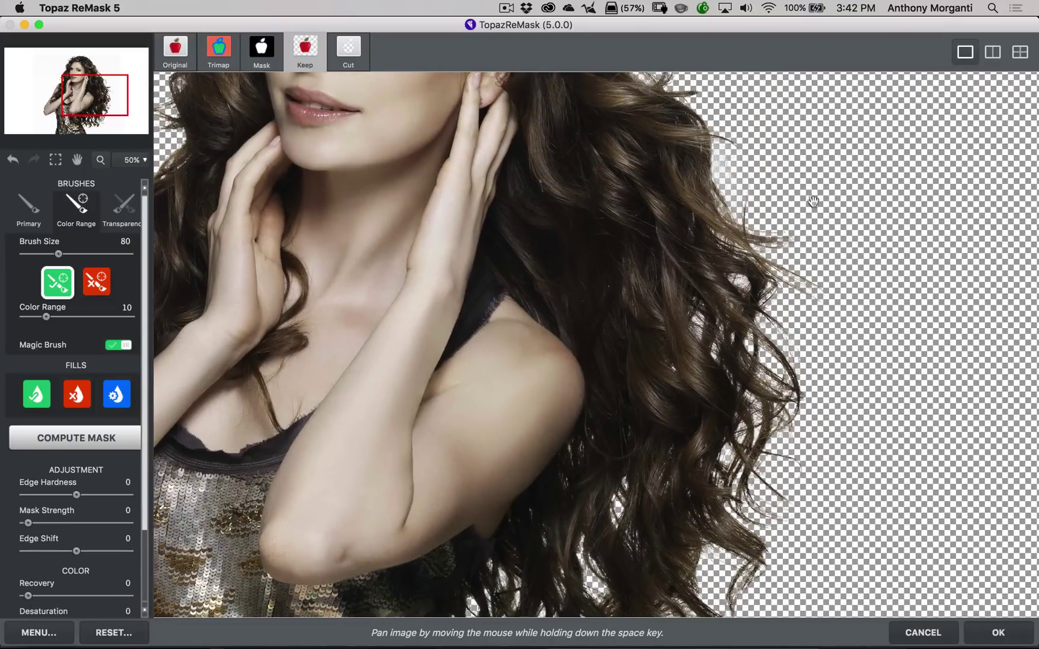
pyautogui.moveTo(813, 203); pyautogui.dragTo(871, 374)
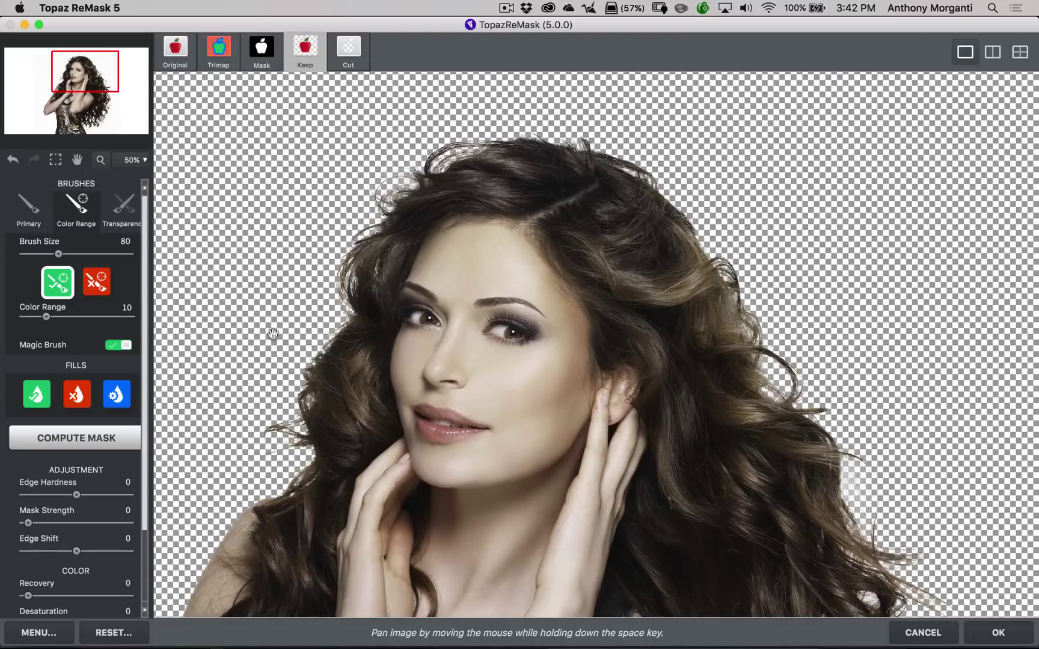
pyautogui.moveTo(272, 334); pyautogui.dragTo(379, 151)
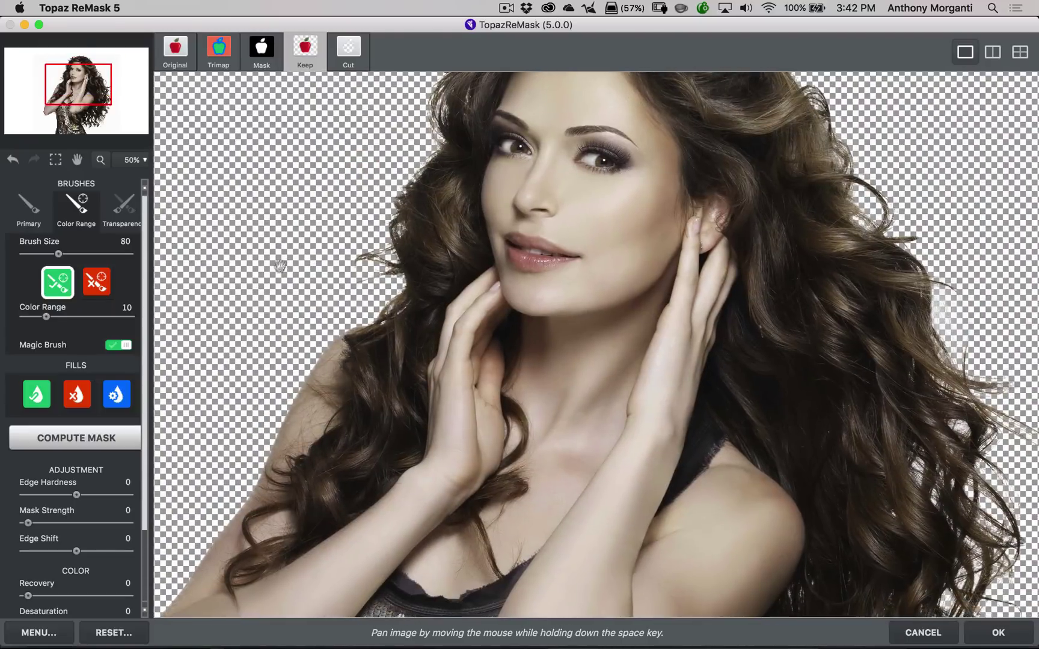
pyautogui.moveTo(280, 266); pyautogui.dragTo(329, 186)
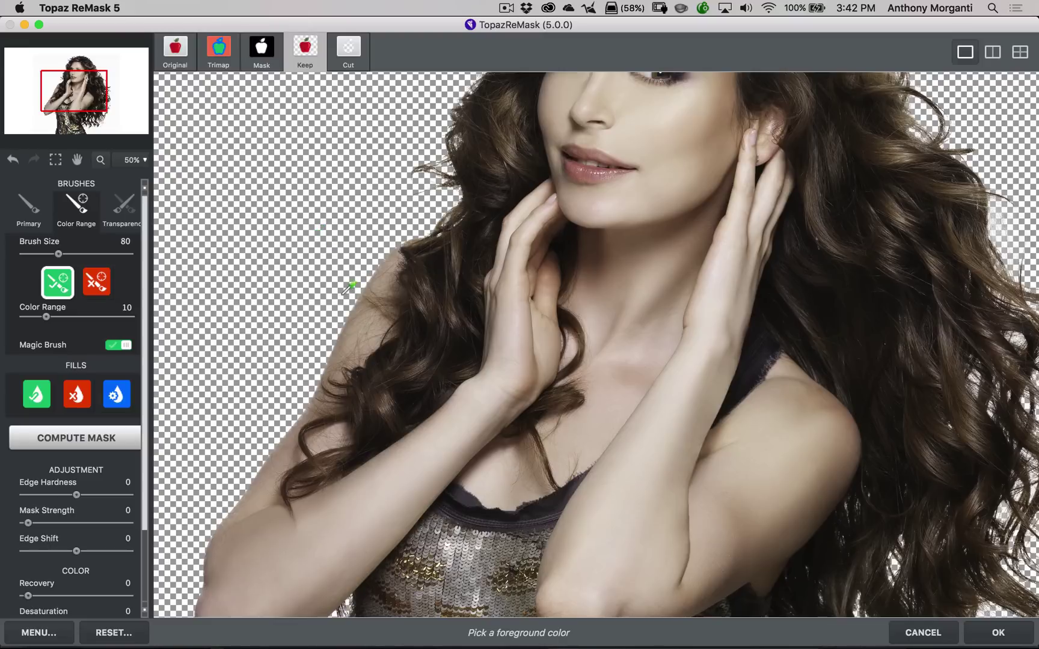
# At 100% zoom, restore the hair edge over the left shoulder with a size-45 keep brush.
pyautogui.press('super')
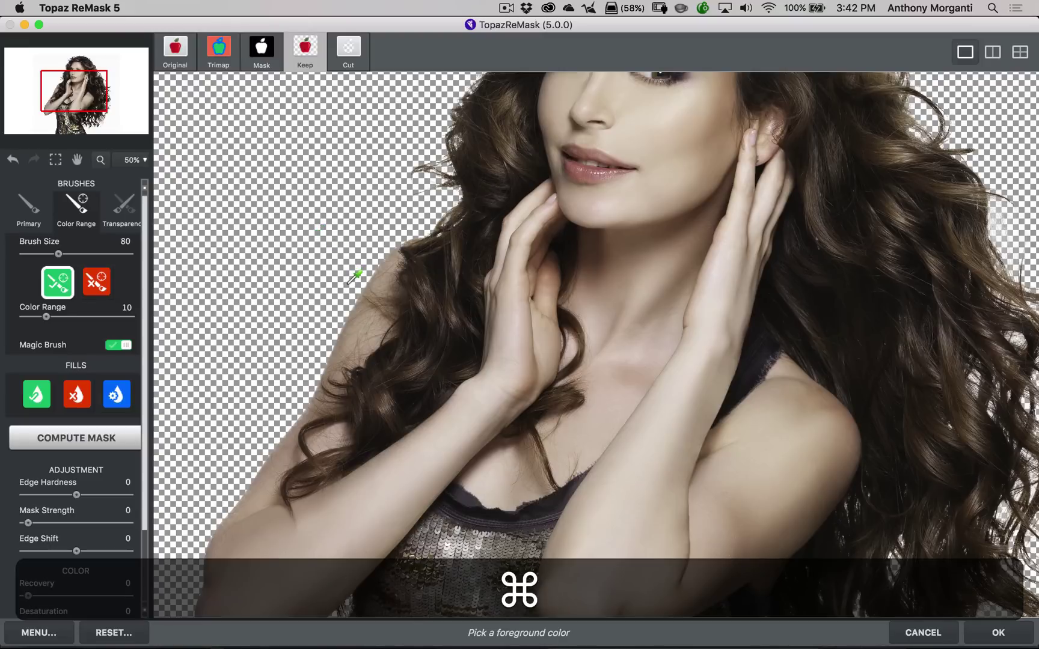
pyautogui.press('super+equal')
pyautogui.press('space')
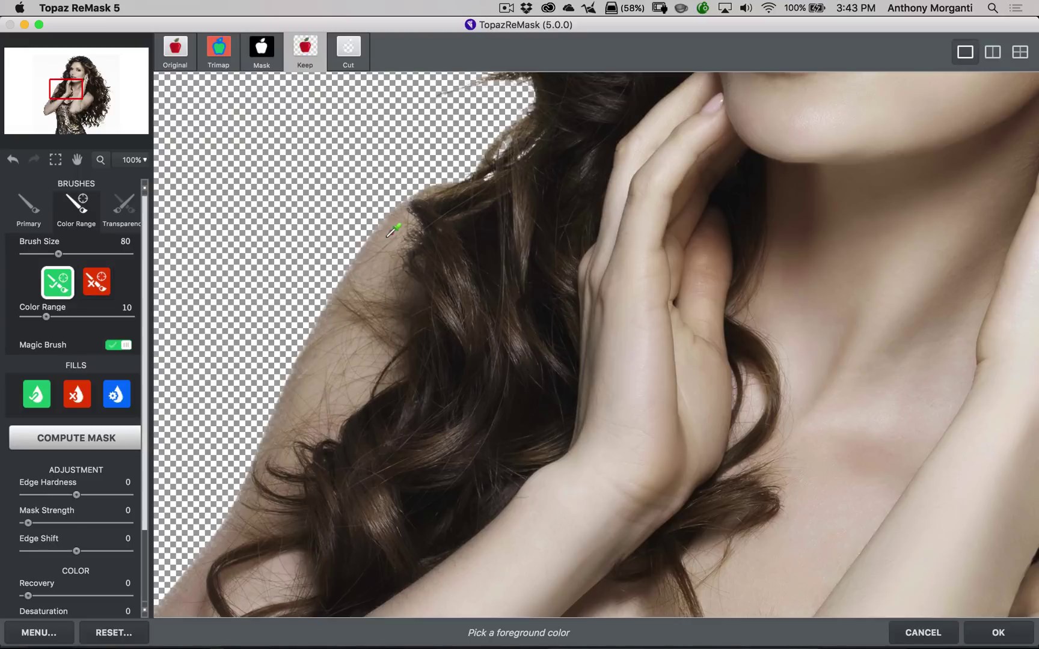
pyautogui.click(388, 236)
pyautogui.press('[')
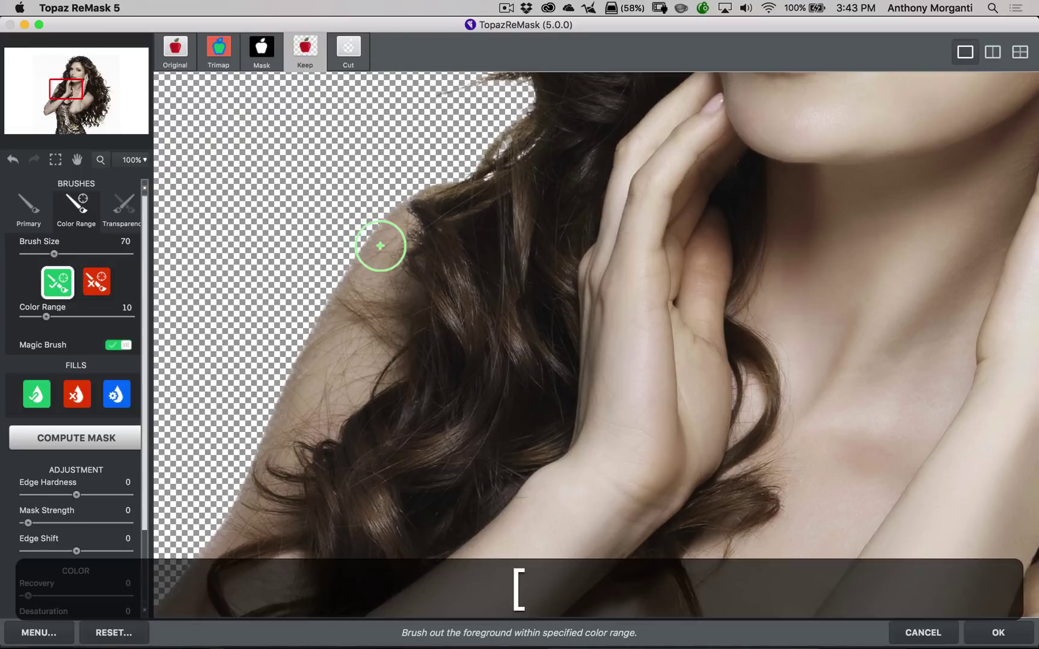
pyautogui.press('[')
pyautogui.press('[')
pyautogui.press('[')
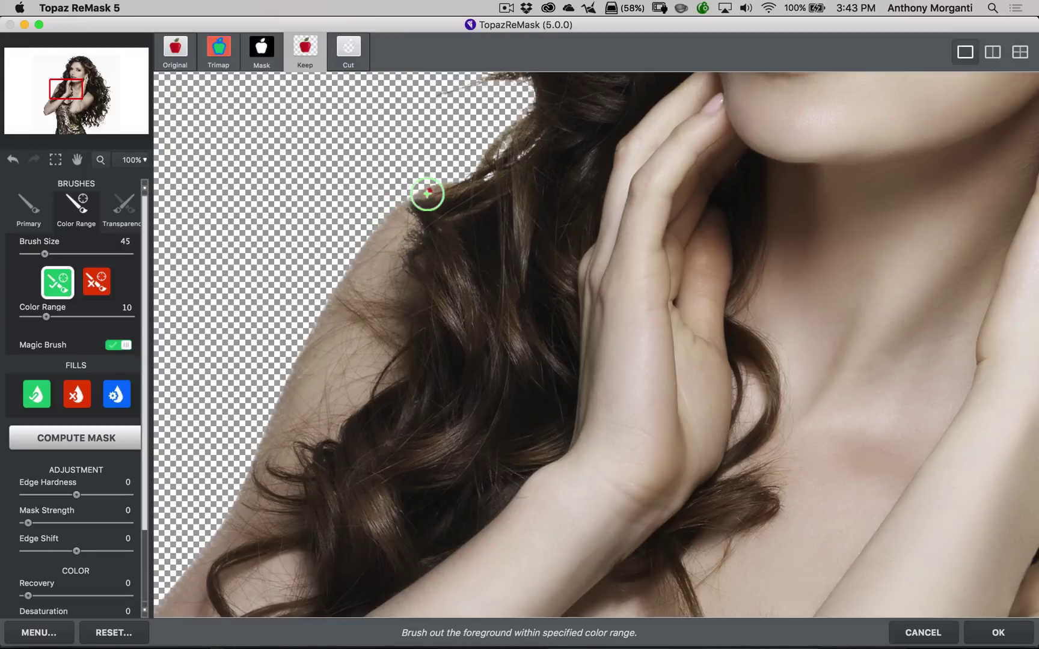
pyautogui.moveTo(426, 194)
pyautogui.mouseDown()
pyautogui.moveTo(332, 310)
pyautogui.moveTo(270, 451)
pyautogui.mouseUp()
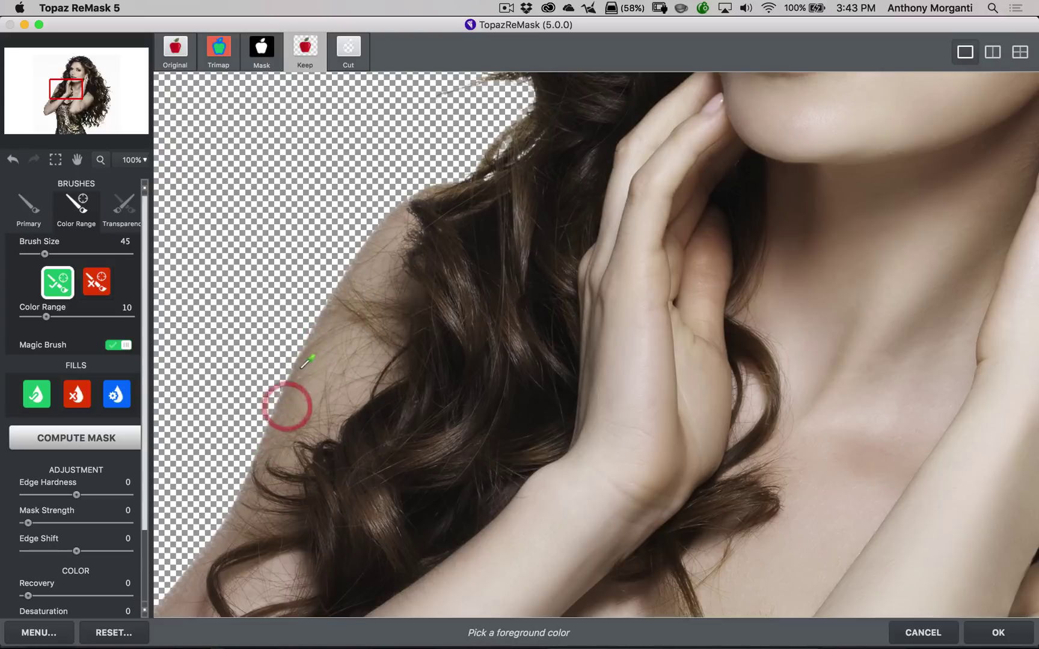
pyautogui.click(360, 274)
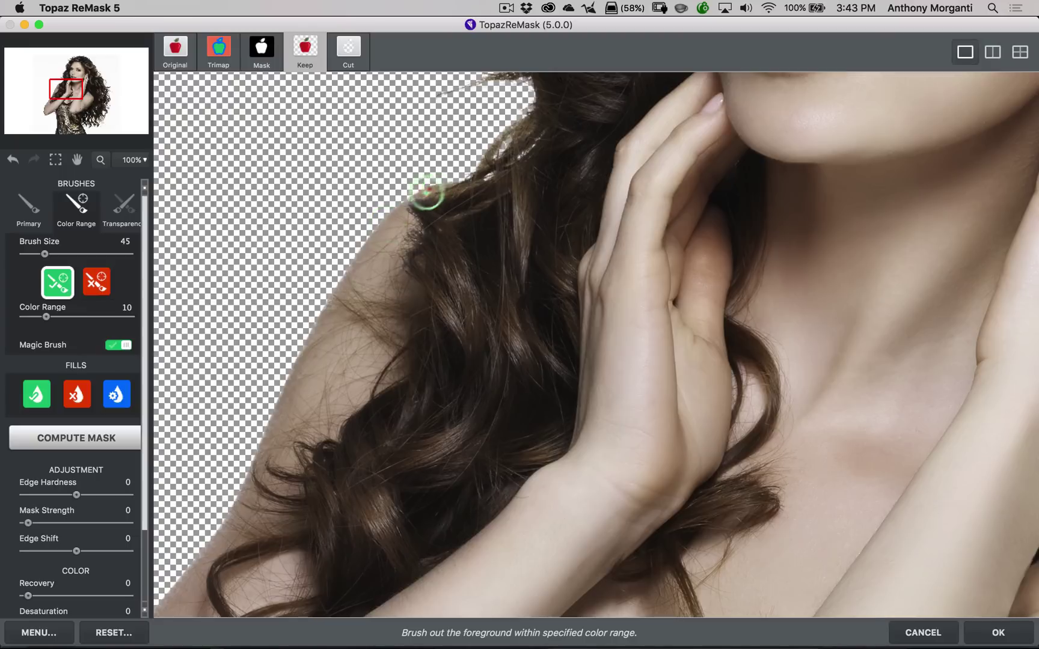
pyautogui.moveTo(378, 255)
pyautogui.mouseDown()
pyautogui.moveTo(348, 286)
pyautogui.moveTo(309, 364)
pyautogui.moveTo(329, 306)
pyautogui.moveTo(301, 379)
pyautogui.mouseUp()
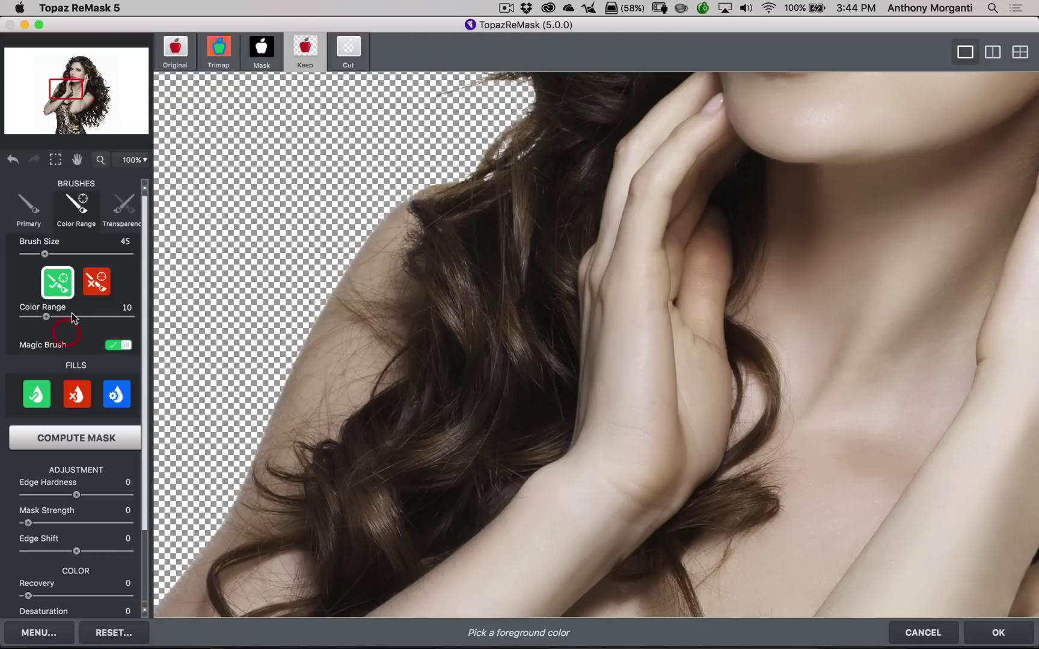
# Widen Color Range from 10 to 32 and restore the shoulder and hair edge using the sampled shoulder colour.
pyautogui.moveTo(72, 317); pyautogui.dragTo(90, 316)
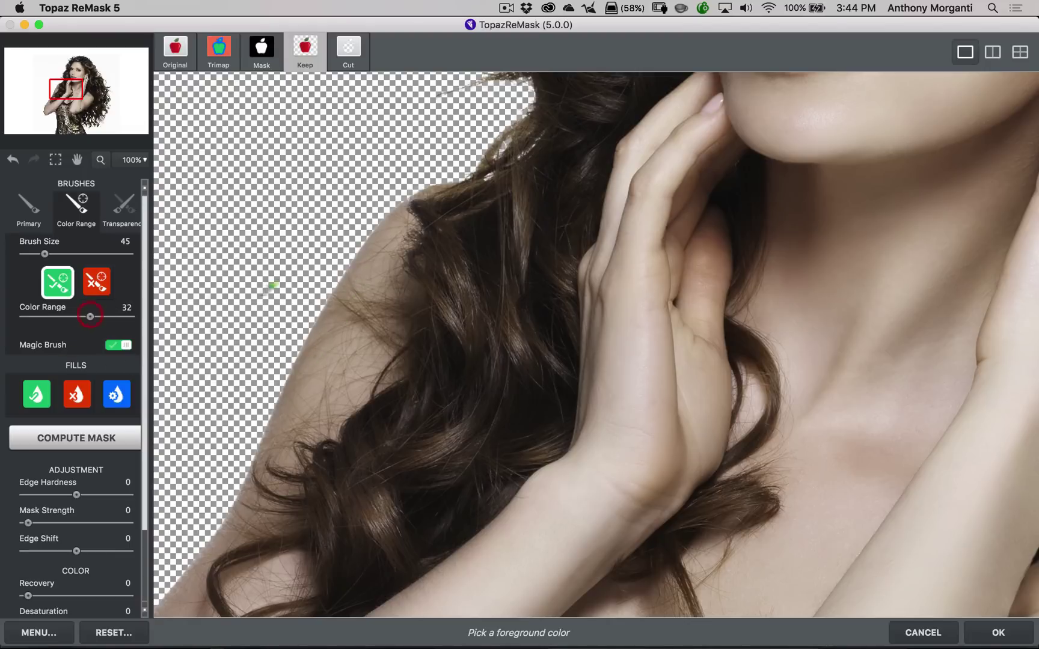
pyautogui.click(309, 359)
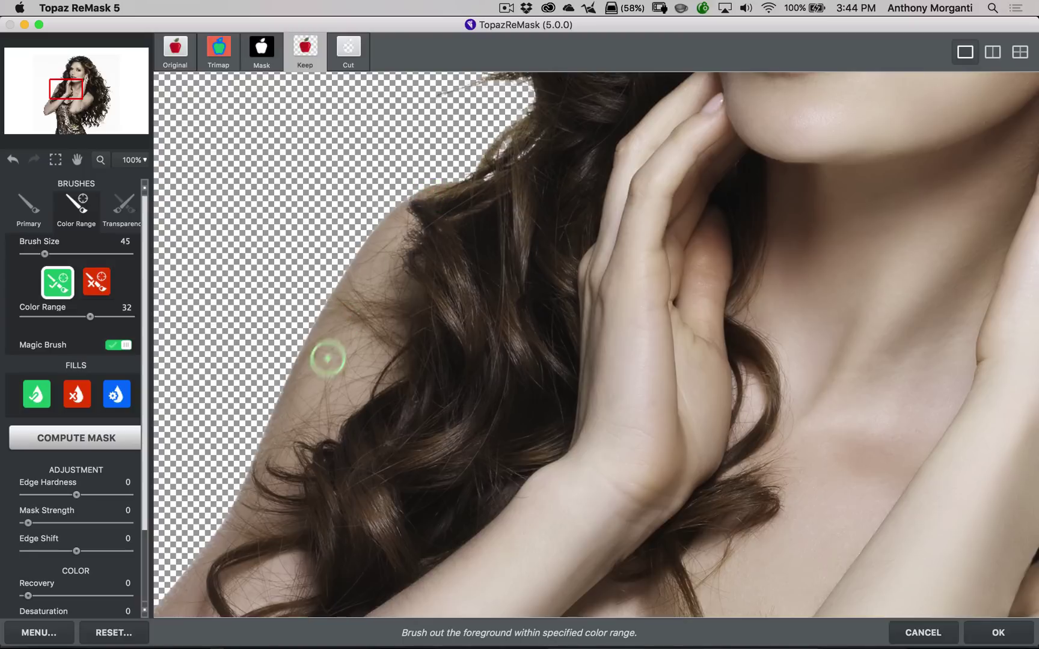
pyautogui.moveTo(296, 395)
pyautogui.mouseDown()
pyautogui.moveTo(279, 410)
pyautogui.moveTo(226, 544)
pyautogui.mouseUp()
# Bring the arm into view and sample its skin colour as the foreground.
pyautogui.press('space')
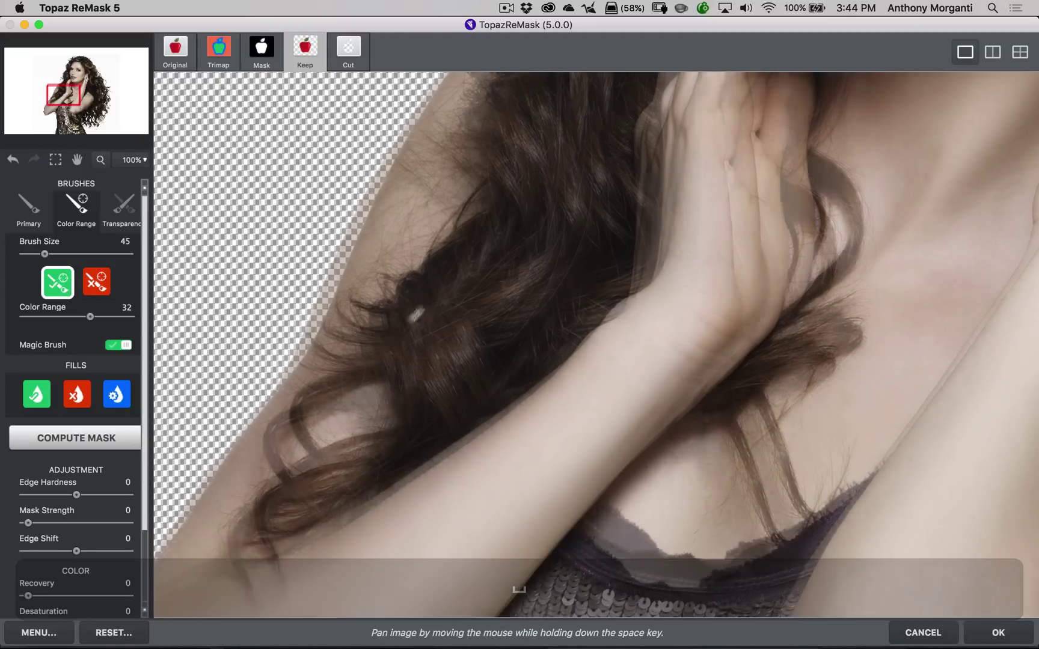
pyautogui.moveTo(518, 589); pyautogui.dragTo(540, 204)
pyautogui.moveTo(480, 487); pyautogui.dragTo(428, 337)
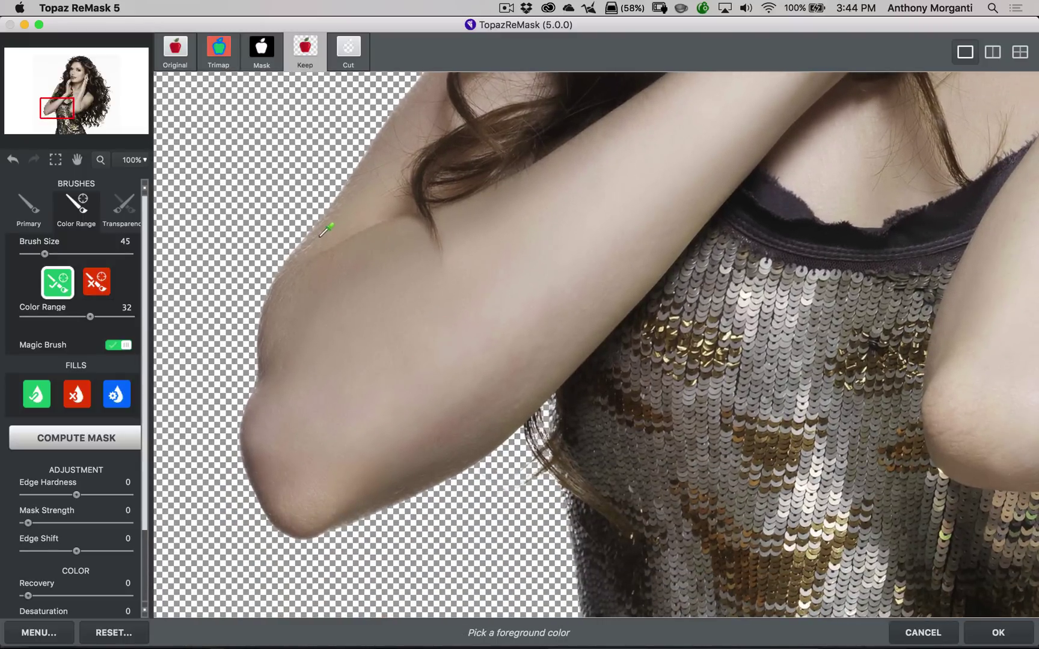
pyautogui.click(320, 236)
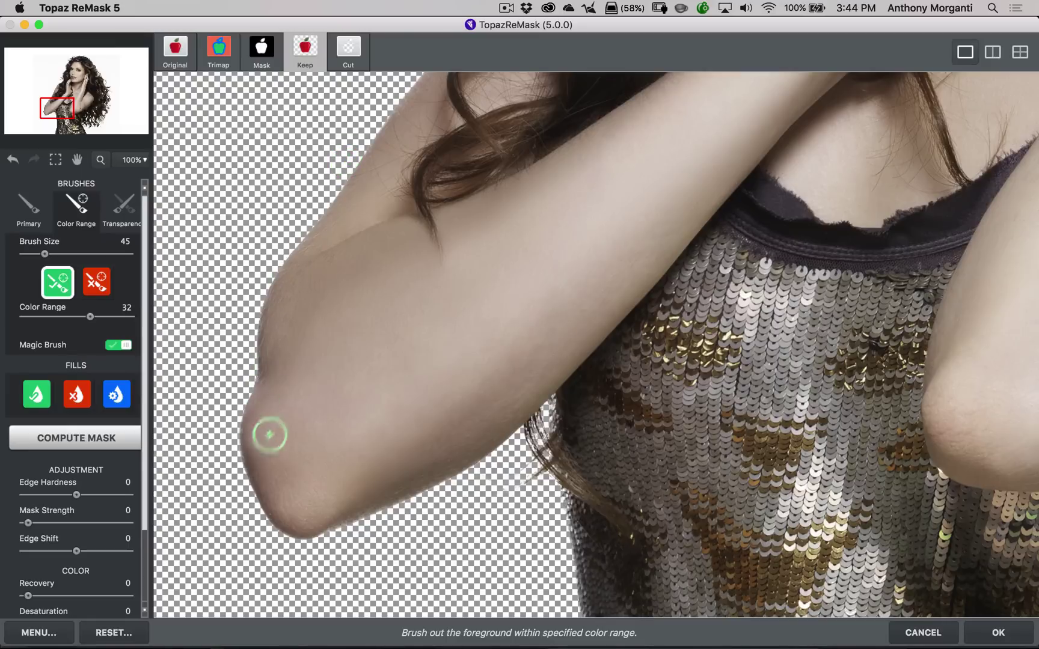
# Restore the sequined top's edge from its sampled fabric colour, then return to the arm.
pyautogui.press('space')
pyautogui.moveTo(262, 406); pyautogui.dragTo(541, 253)
pyautogui.moveTo(466, 188); pyautogui.dragTo(346, 291)
pyautogui.click(802, 598)
pyautogui.moveTo(786, 550); pyautogui.dragTo(741, 460)
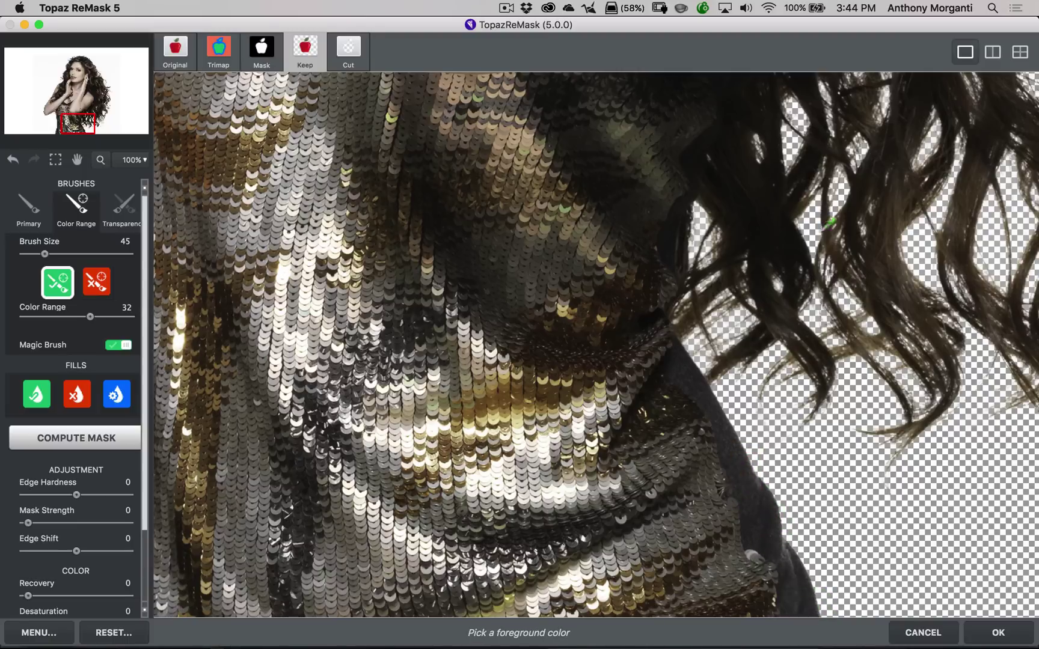
pyautogui.press('space')
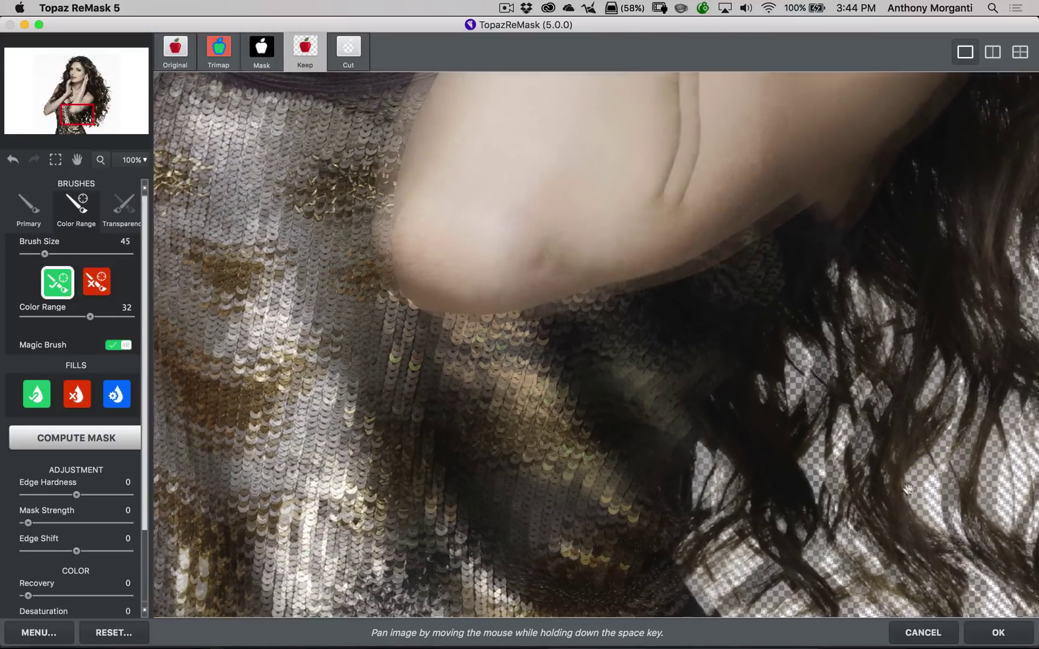
pyautogui.moveTo(908, 488); pyautogui.dragTo(943, 518)
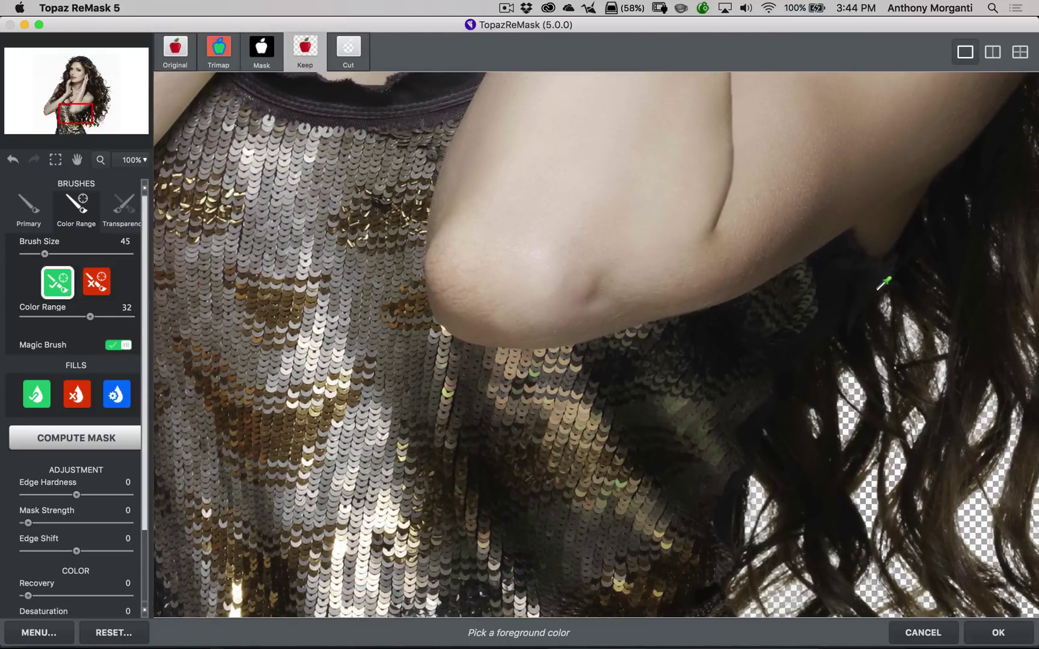
pyautogui.press('super+0')
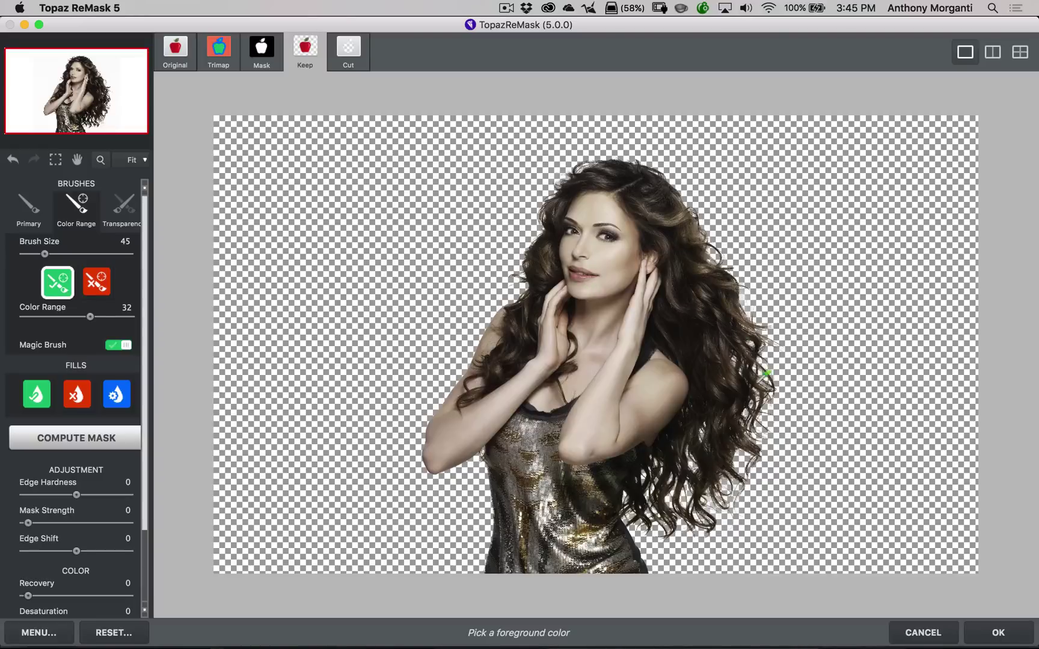
# Apply the ReMask result, hide the original Long Curly Hair-Edit.tif layer, and nudge the cut-out woman slightly left.
pyautogui.click(998, 633)
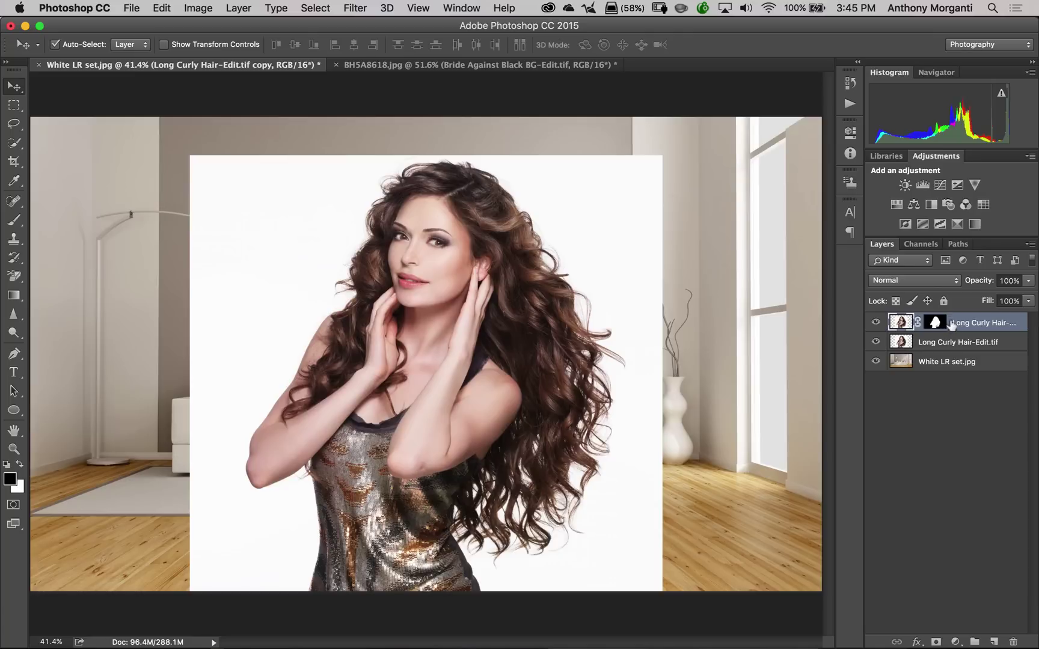
pyautogui.click(876, 342)
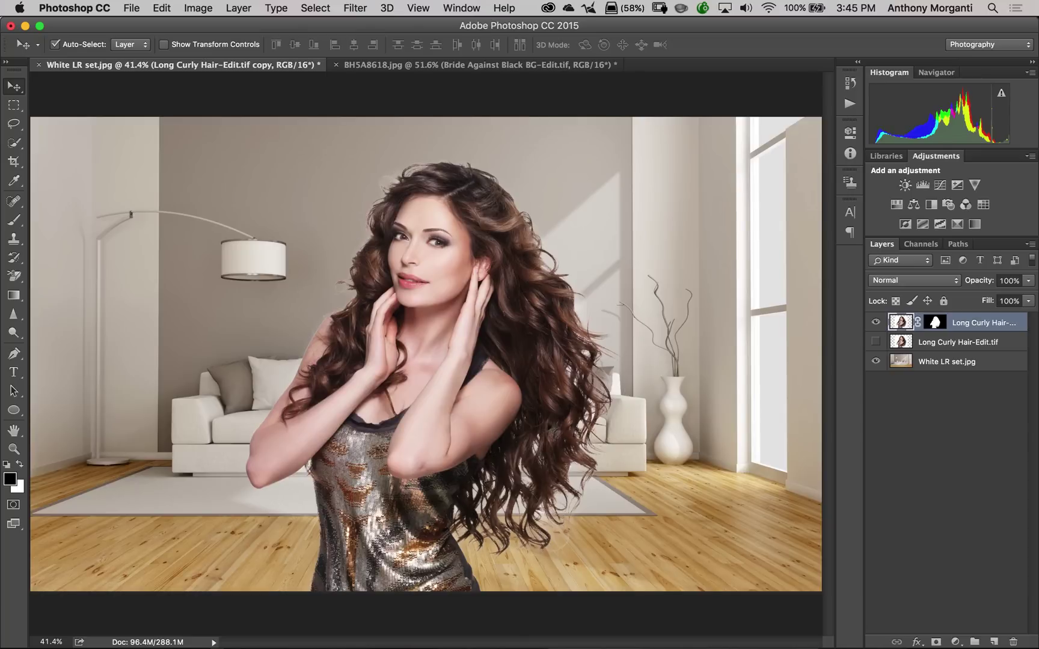
pyautogui.moveTo(437, 434)
pyautogui.mouseDown()
pyautogui.moveTo(306, 434)
pyautogui.moveTo(345, 456)
pyautogui.moveTo(475, 421)
pyautogui.moveTo(531, 462)
pyautogui.moveTo(422, 457)
pyautogui.moveTo(425, 441)
pyautogui.mouseUp()
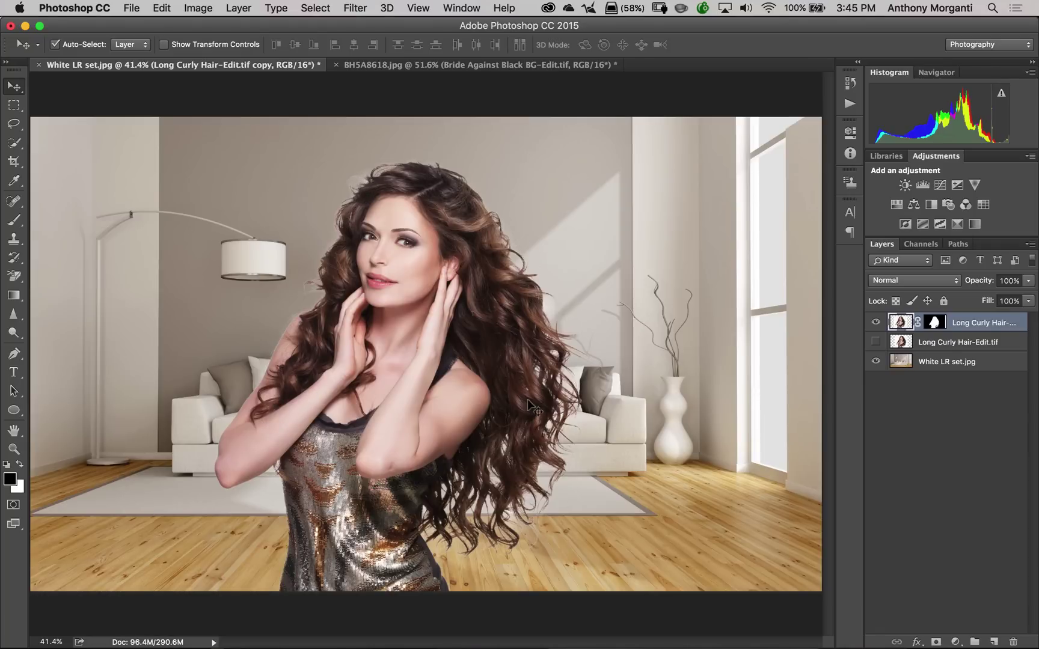
# Bring up BH5A8618.jpg and compare the bride layer against the sunset Layer 1, leaving the bride visible.
pyautogui.click(406, 70)
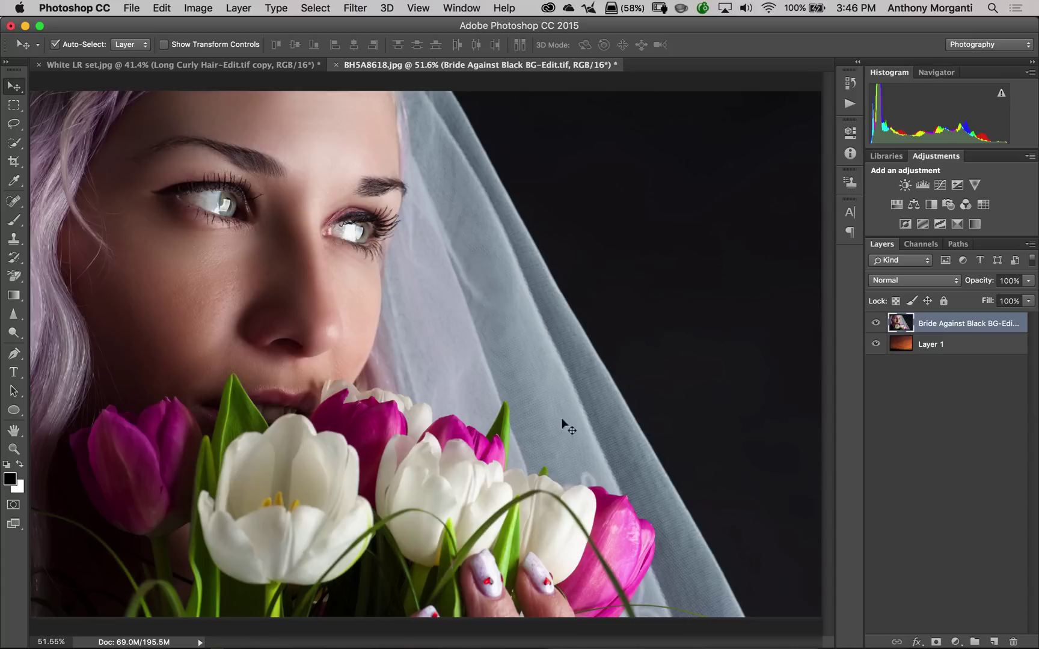
pyautogui.click(876, 323)
pyautogui.click(876, 323)
pyautogui.click(875, 323)
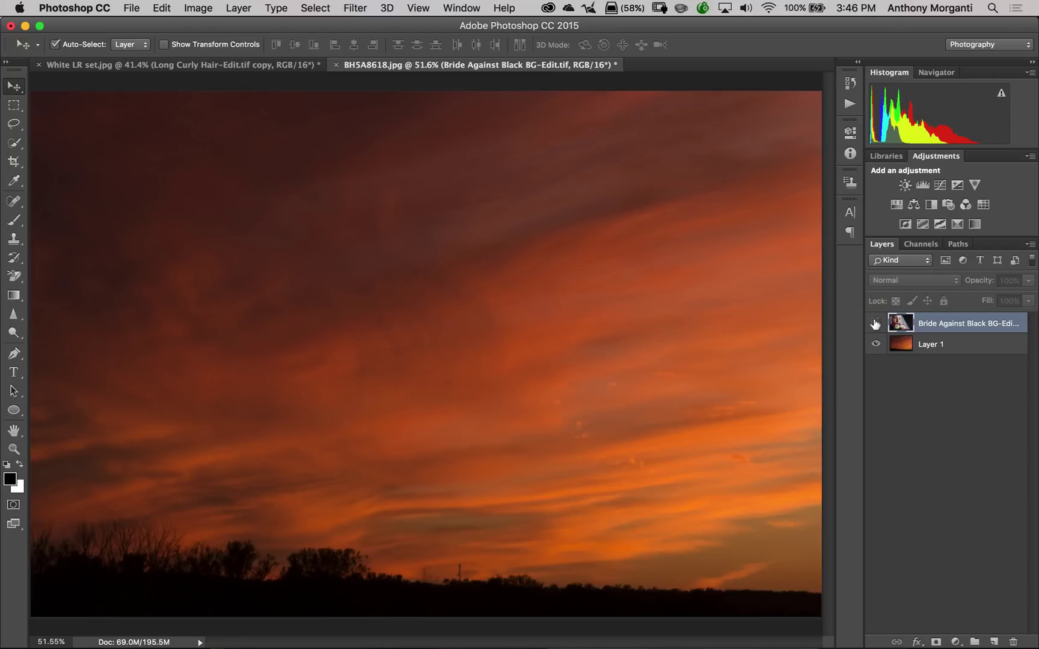
pyautogui.click(875, 323)
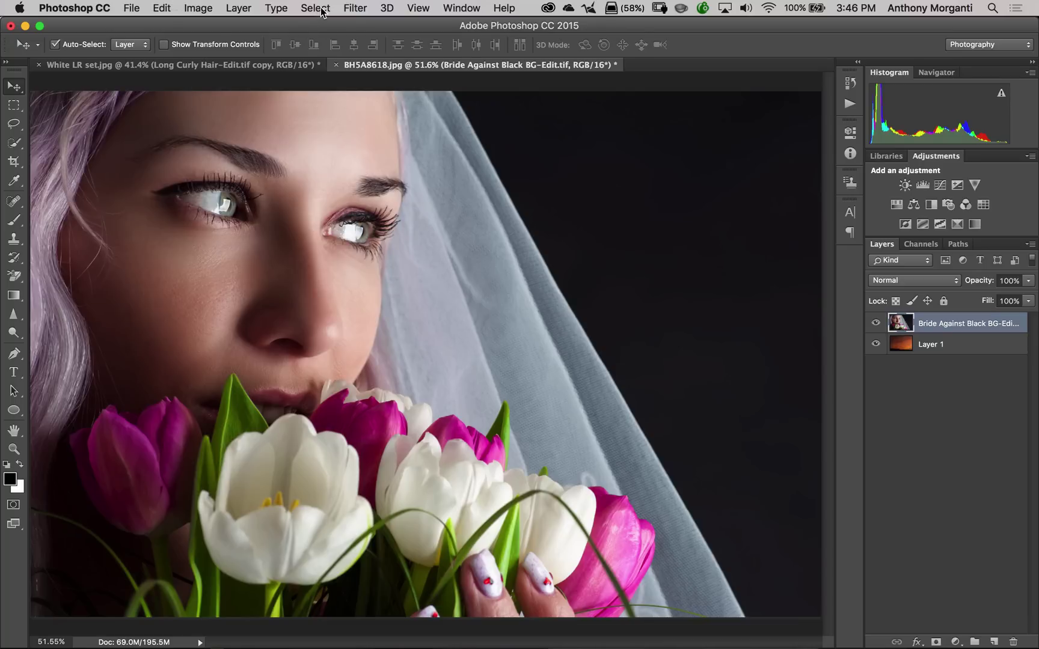
# Launch Filter > Topaz Labs > Topaz ReMask 5 on the Bride Against Black BG-Edit layer.
pyautogui.click(357, 10)
pyautogui.moveTo(473, 358)
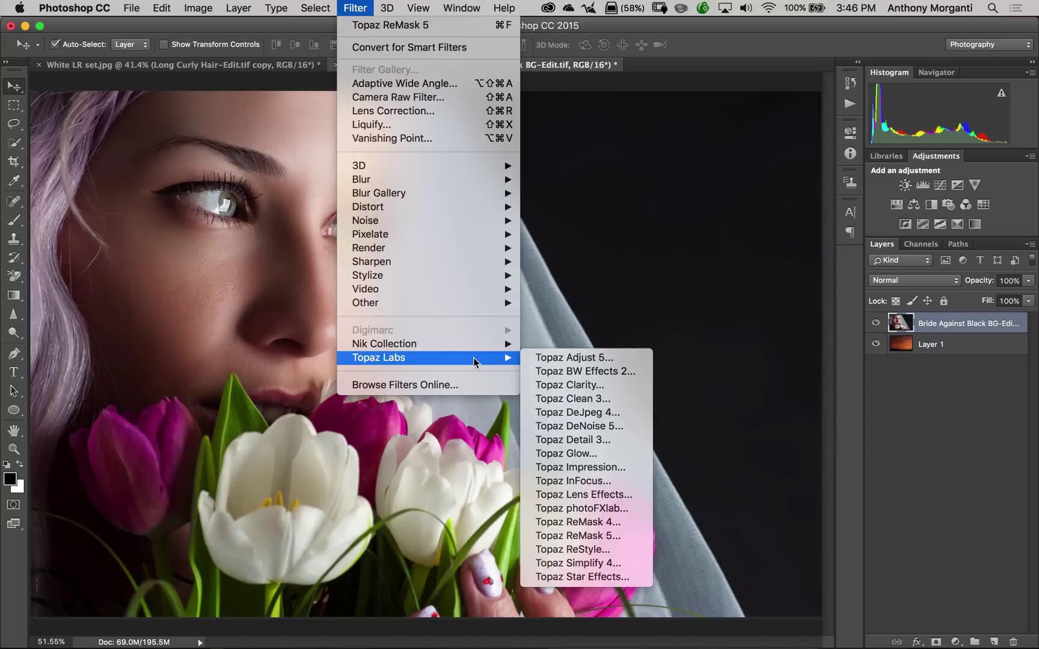
pyautogui.click(582, 535)
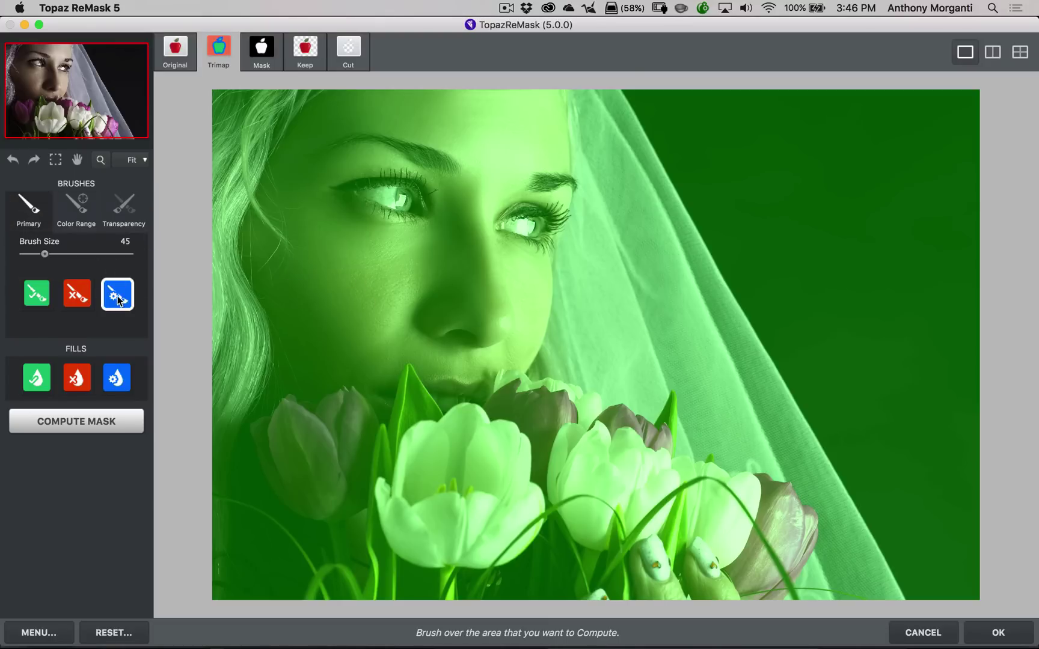
# Paint a blue Compute band at brush size 45 along the veil's outer right edge, from image top to bottom.
pyautogui.click(119, 299)
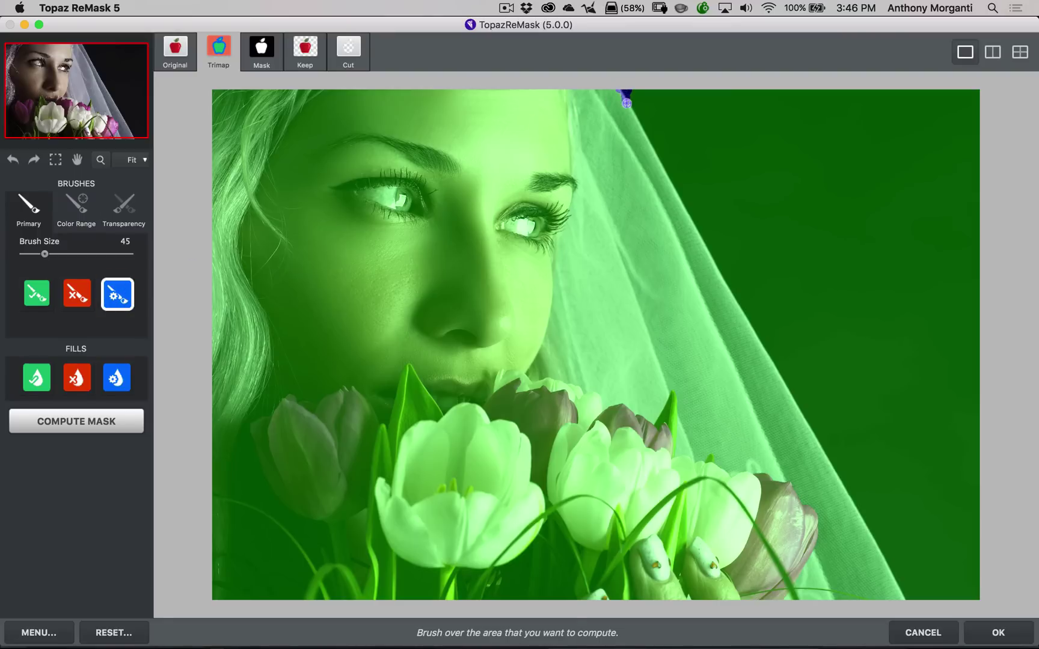
pyautogui.moveTo(627, 103); pyautogui.dragTo(905, 598)
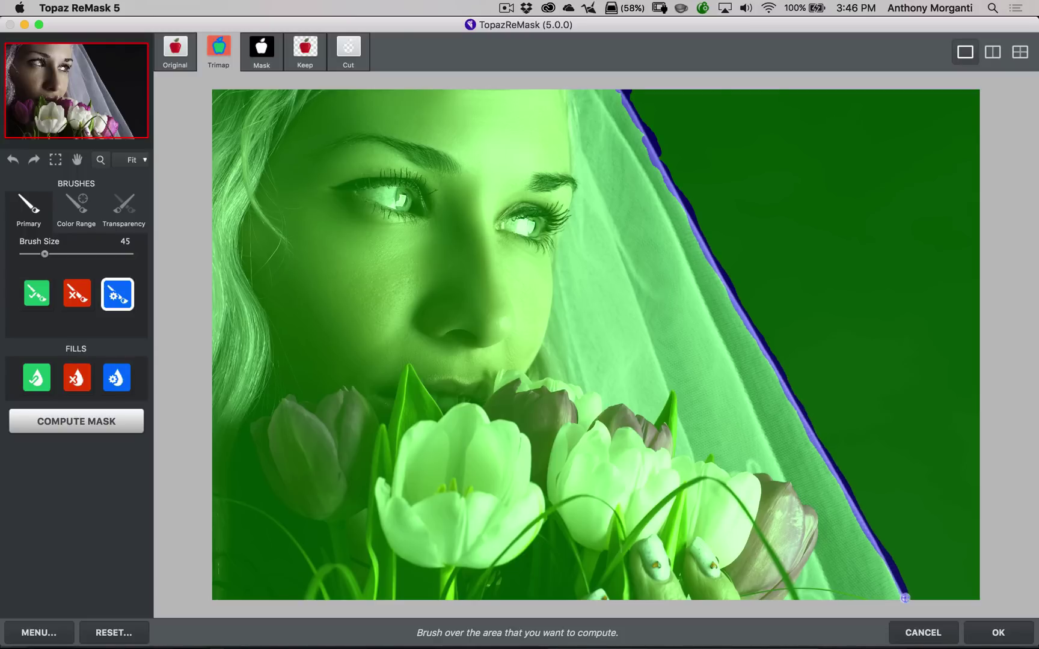
pyautogui.click(873, 547)
pyautogui.click(618, 89)
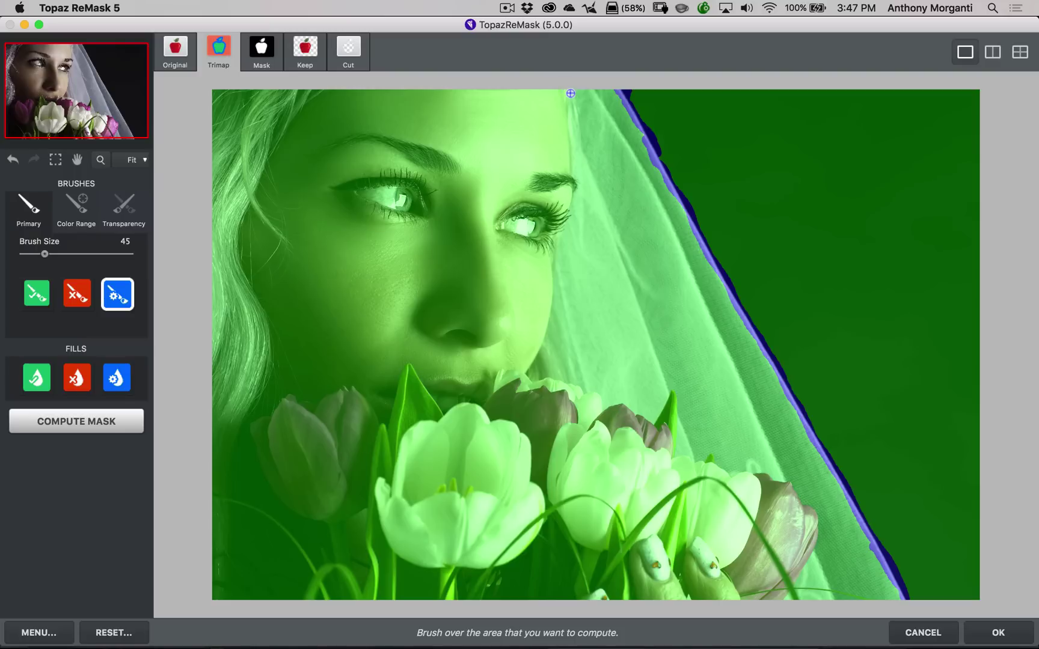
# Paint the compute band down the veil's inner fold beside the face, around the tulips, and along the bottom edge.
pyautogui.moveTo(572, 89)
pyautogui.mouseDown()
pyautogui.moveTo(575, 195)
pyautogui.moveTo(551, 250)
pyautogui.moveTo(547, 322)
pyautogui.moveTo(525, 377)
pyautogui.moveTo(547, 378)
pyautogui.mouseUp()
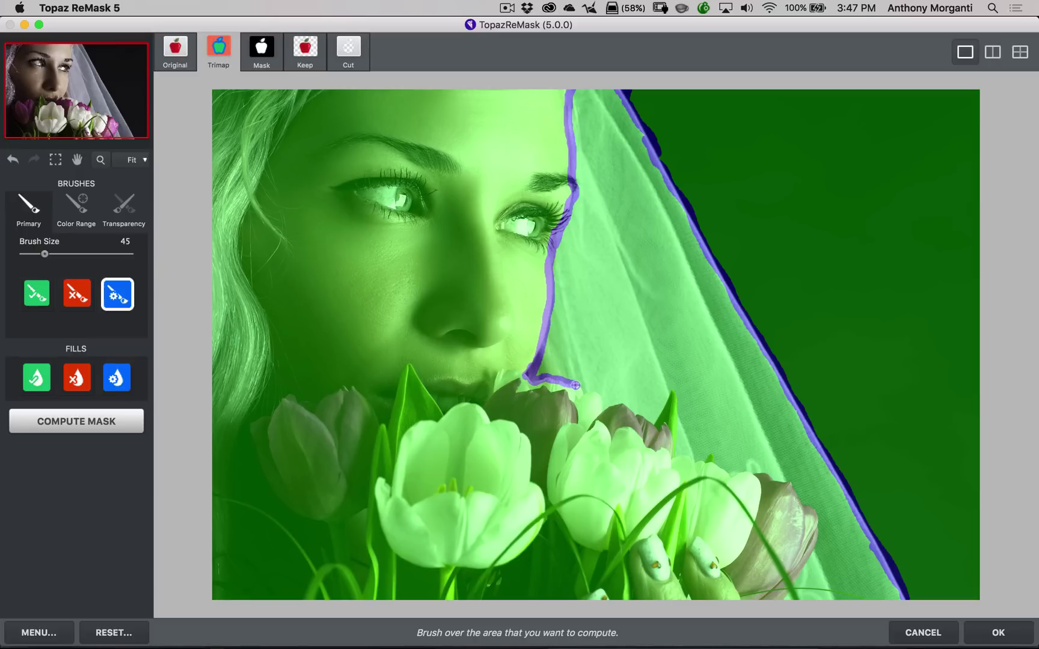
pyautogui.moveTo(600, 406)
pyautogui.mouseDown()
pyautogui.moveTo(625, 402)
pyautogui.moveTo(655, 421)
pyautogui.moveTo(672, 391)
pyautogui.moveTo(672, 449)
pyautogui.mouseUp()
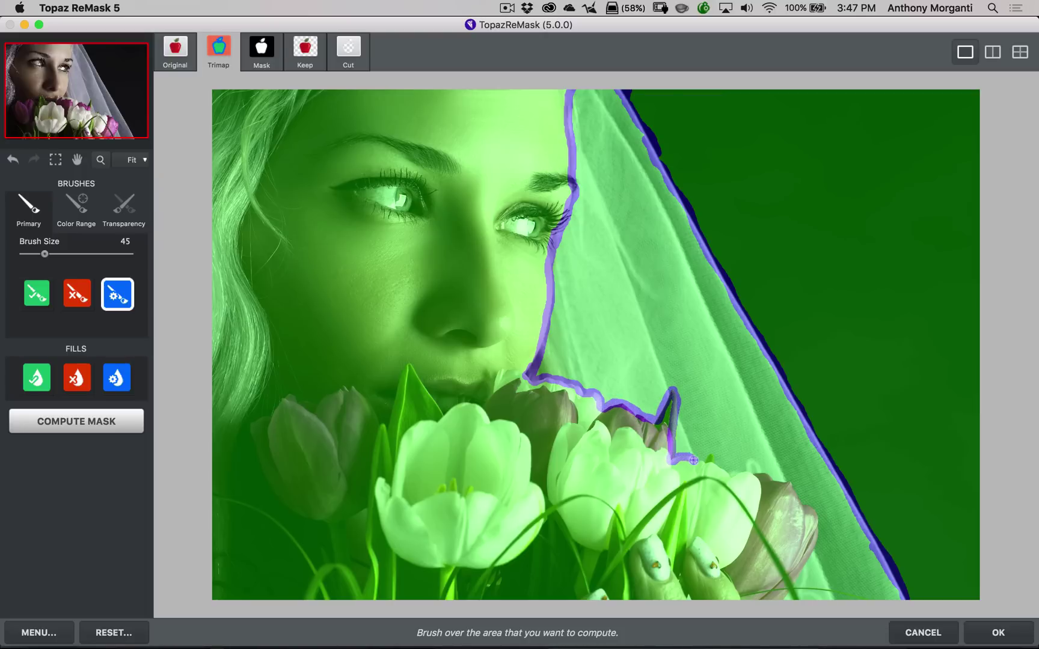
pyautogui.moveTo(710, 452)
pyautogui.mouseDown()
pyautogui.moveTo(737, 475)
pyautogui.moveTo(779, 480)
pyautogui.moveTo(810, 508)
pyautogui.moveTo(819, 535)
pyautogui.moveTo(784, 594)
pyautogui.moveTo(860, 600)
pyautogui.mouseUp()
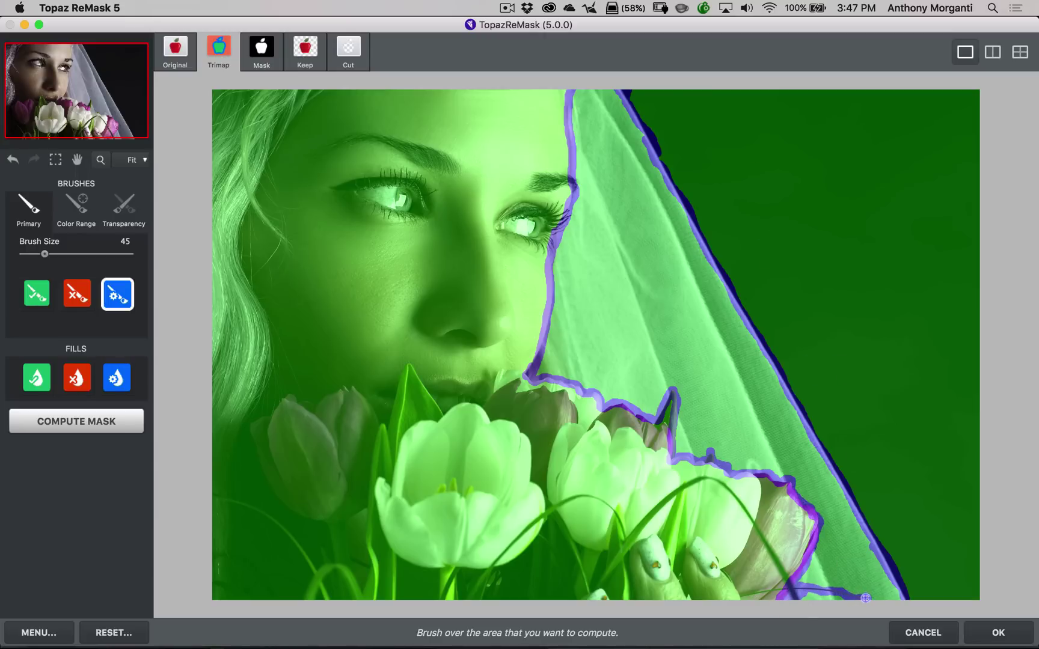
pyautogui.moveTo(865, 597)
pyautogui.mouseDown()
pyautogui.moveTo(907, 603)
pyautogui.moveTo(780, 598)
pyautogui.mouseUp()
# Red-fill the dark backdrop as cut, blue-fill inside the veil outline as compute, and compute the mask.
pyautogui.click(73, 382)
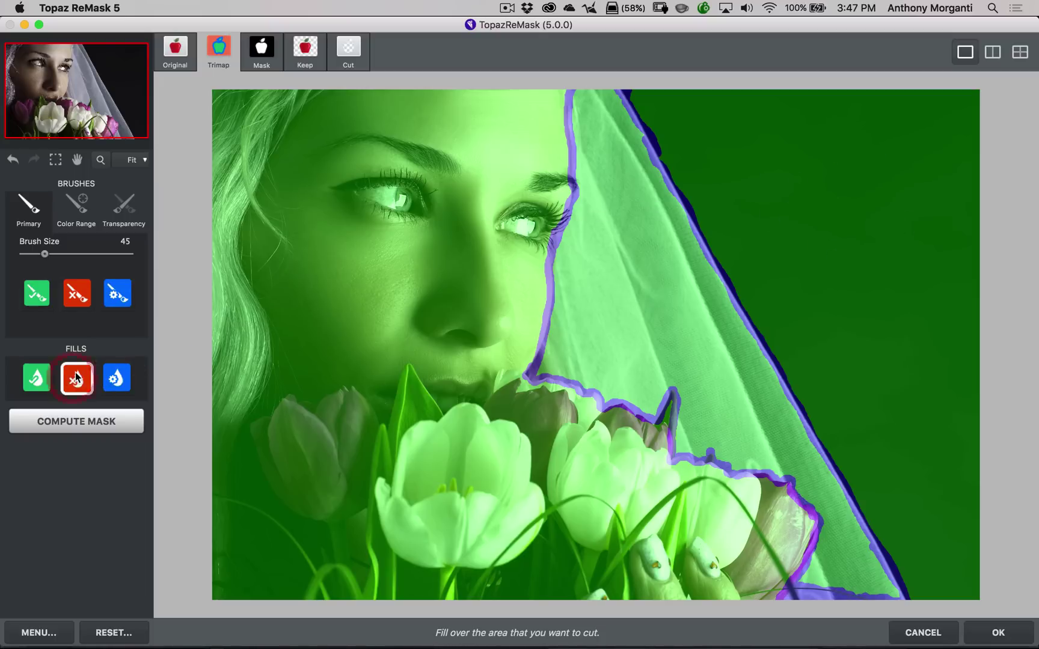
pyautogui.click(832, 191)
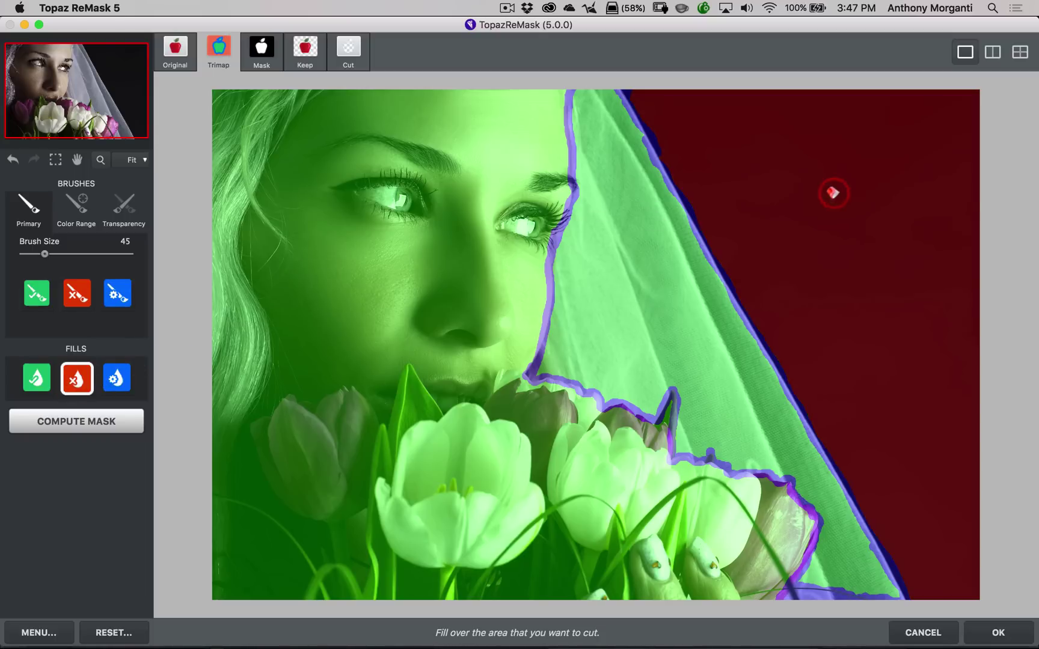
pyautogui.click(118, 384)
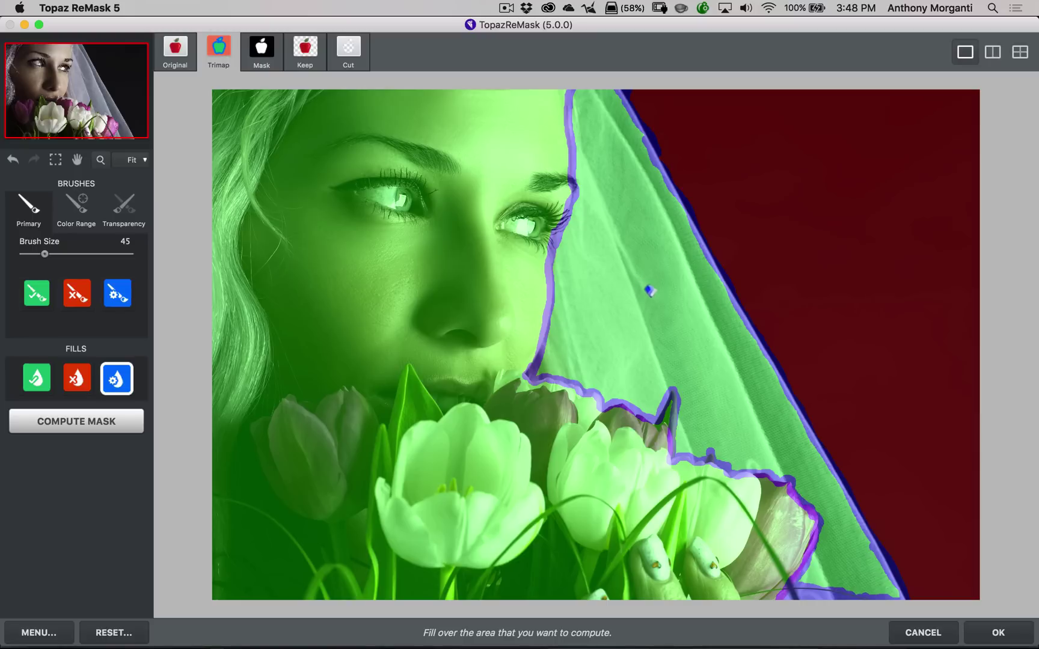
pyautogui.click(658, 293)
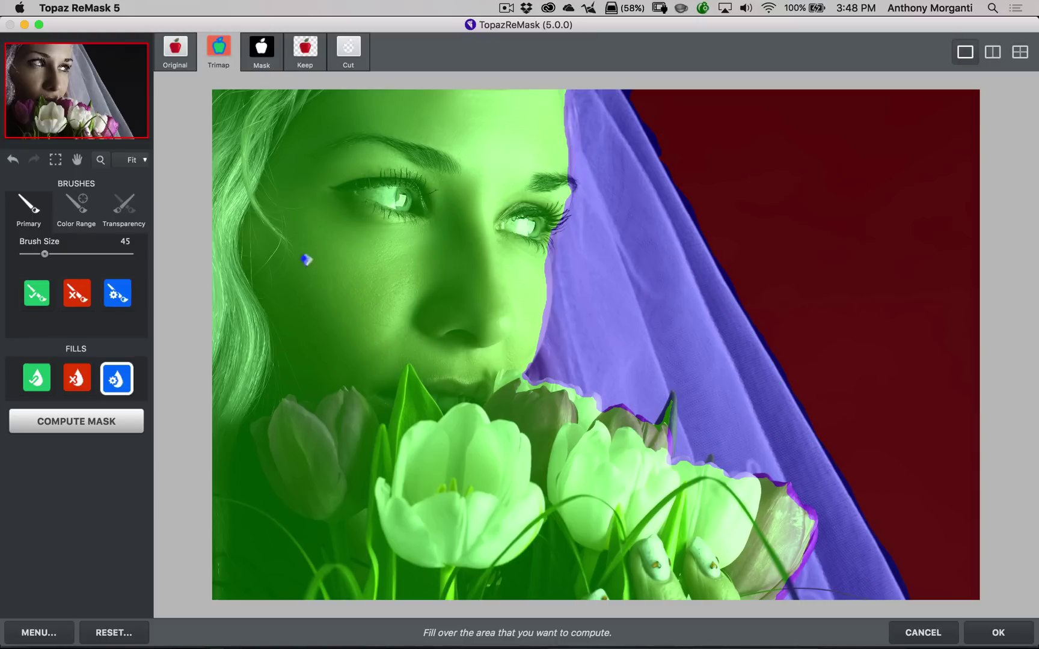
pyautogui.click(73, 423)
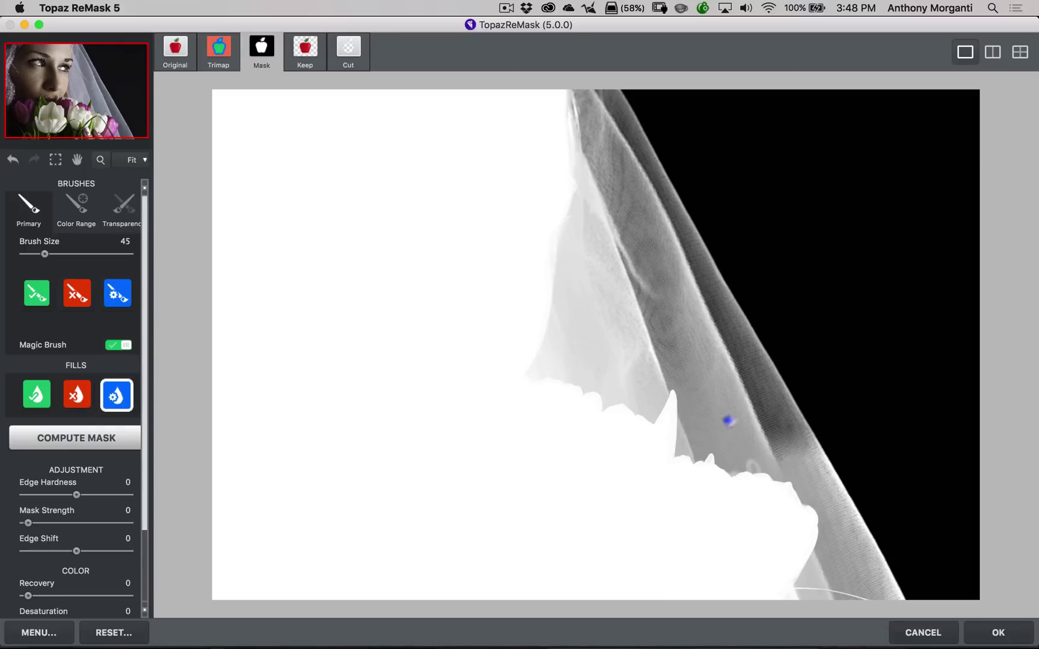
# Preview the bride on transparency in the Keep view and pick the Transparency brush.
pyautogui.click(306, 56)
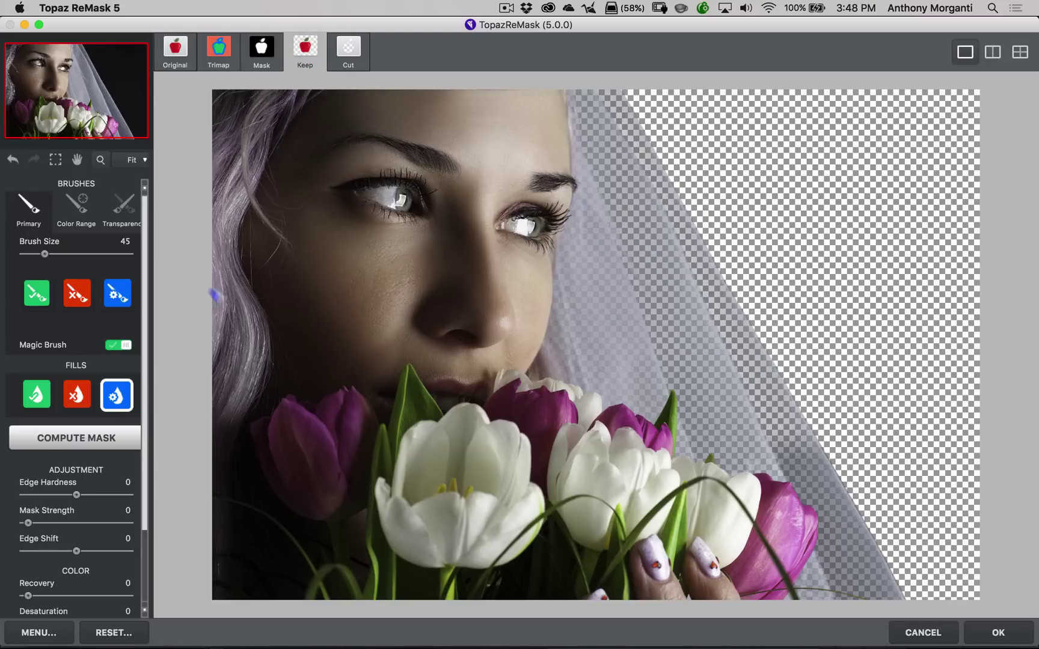
pyautogui.click(118, 206)
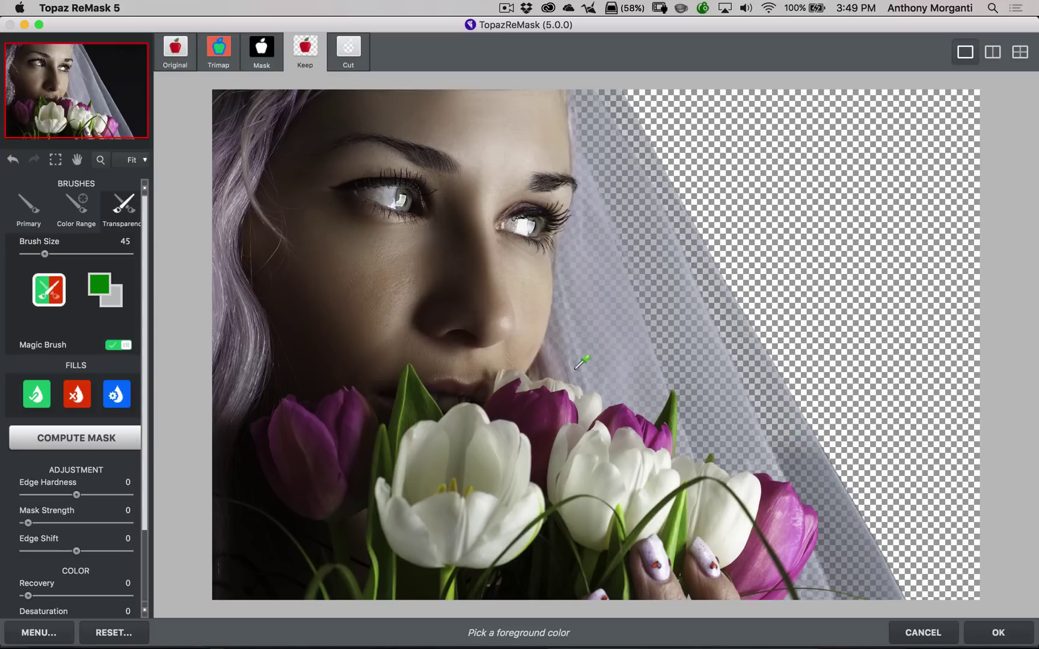
# Sample the veil as foreground and the backdrop as background, raise brush size to 200, and brush the veil edge.
pyautogui.click(575, 364)
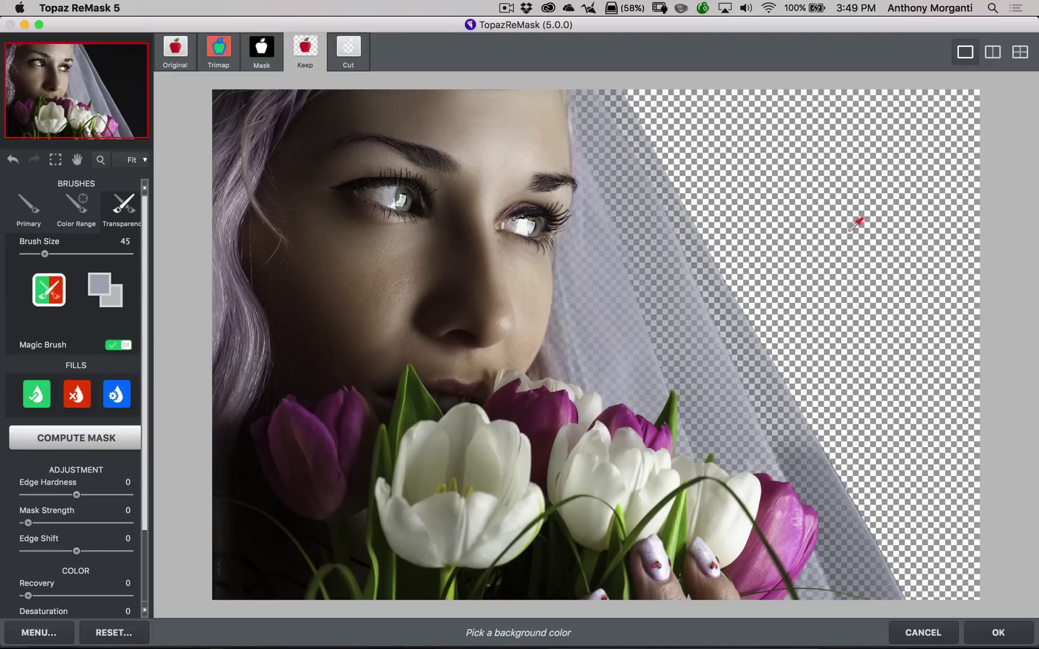
pyautogui.click(880, 177)
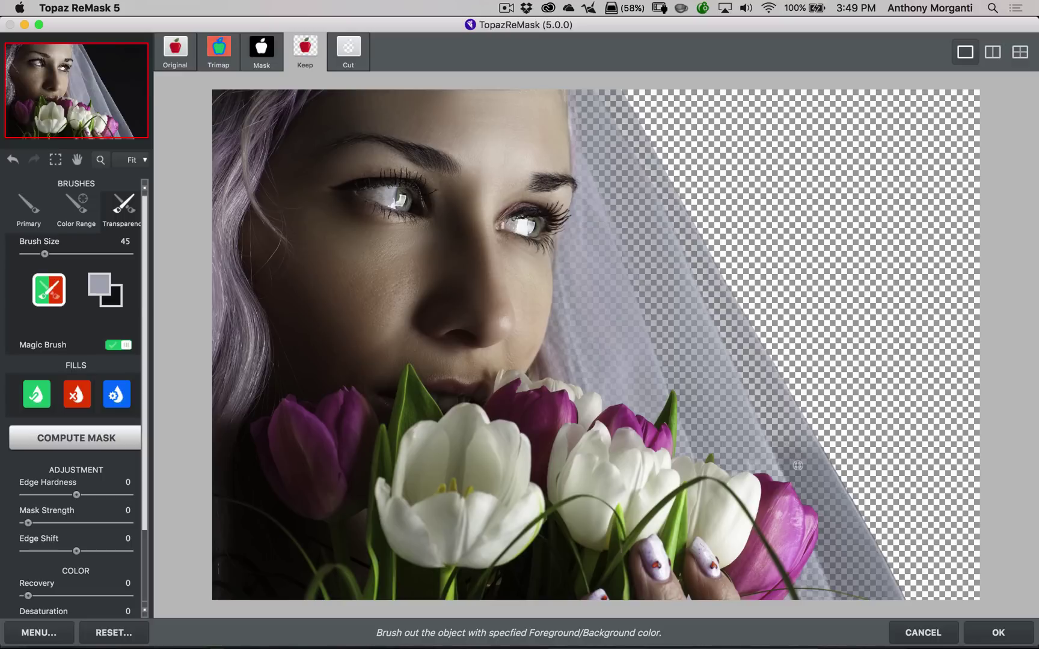
pyautogui.press(']')
pyautogui.press(']')
pyautogui.press(']')
pyautogui.press(']')
pyautogui.press(']')
pyautogui.press(']')
pyautogui.press(']')
pyautogui.press(']')
pyautogui.press(']')
pyautogui.press(']')
pyautogui.press(']')
pyautogui.press(']')
pyautogui.press(']')
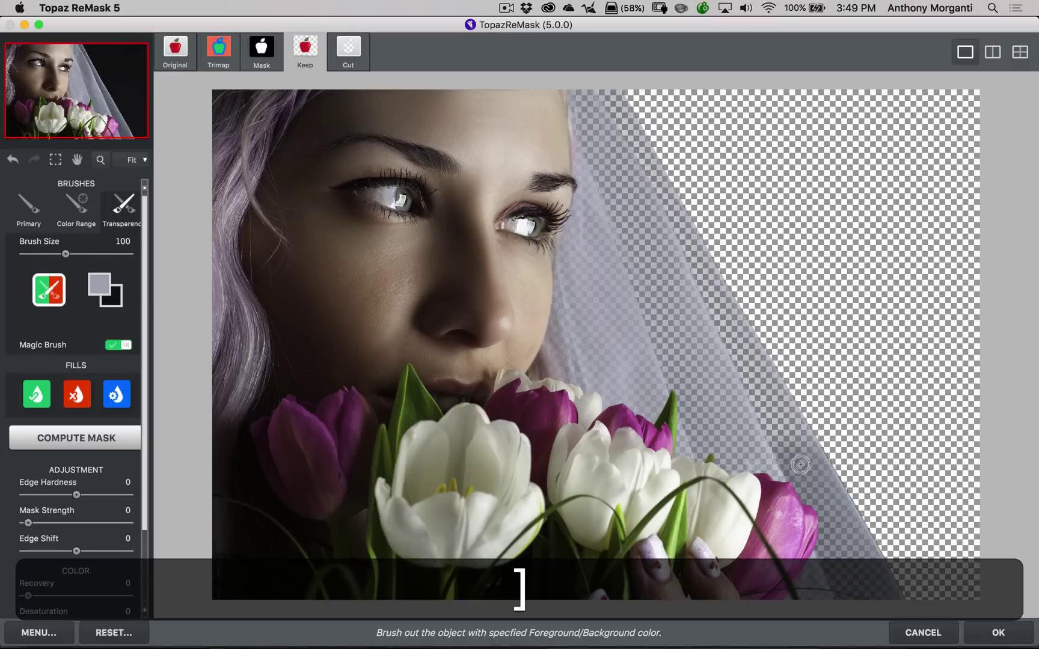
pyautogui.press(']')
pyautogui.press(']')
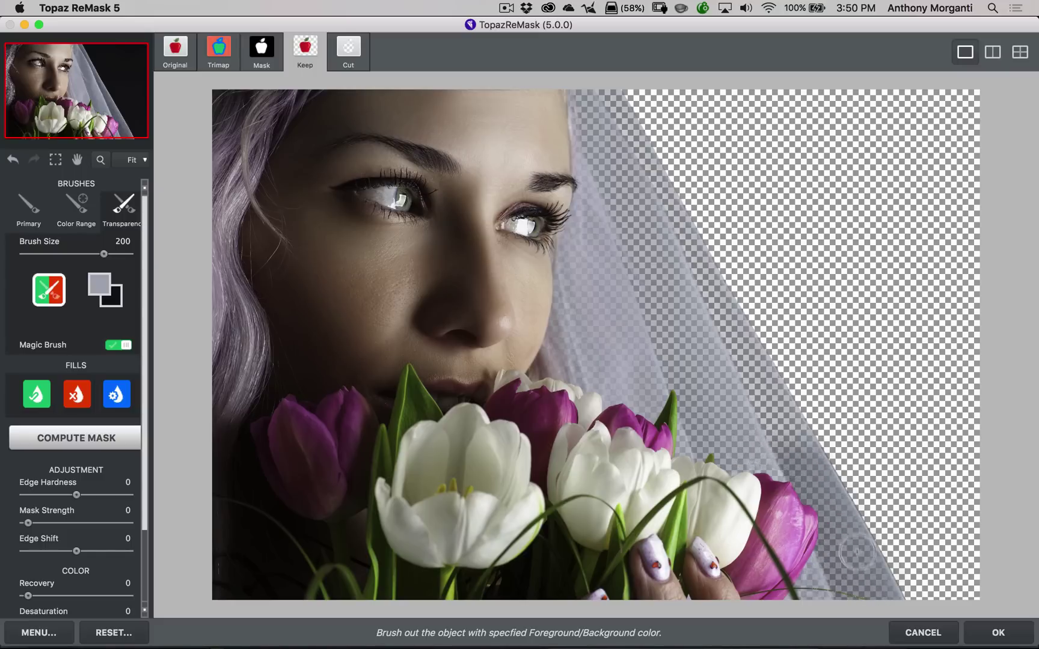
pyautogui.click(775, 451)
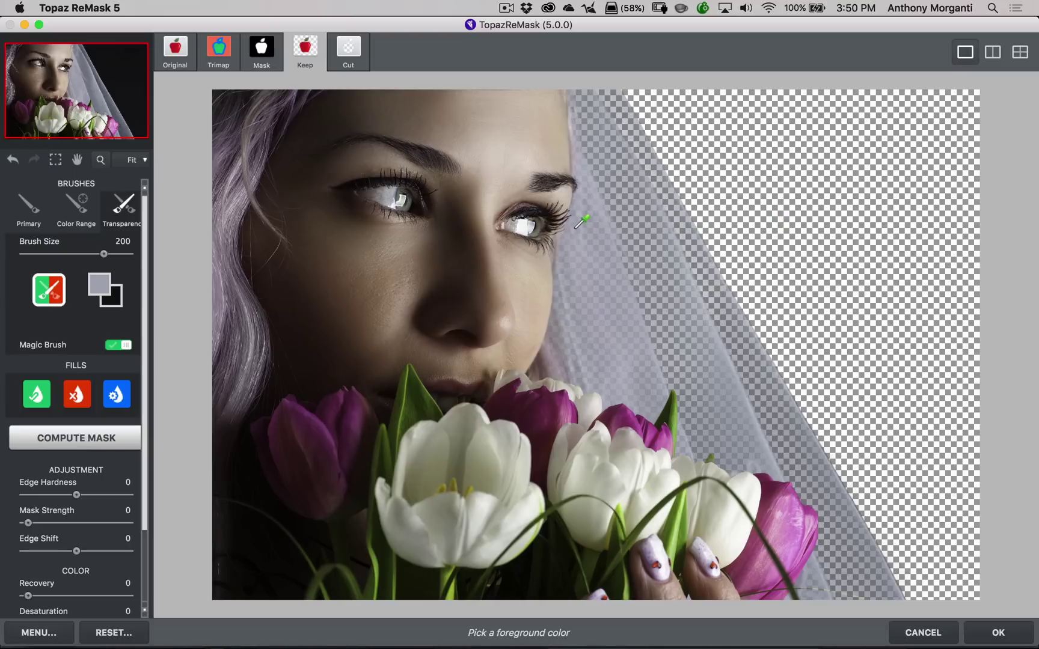
# Resample the veil and backdrop colours, then brush up the veil's lower outer edge beside the tulips.
pyautogui.click(576, 225)
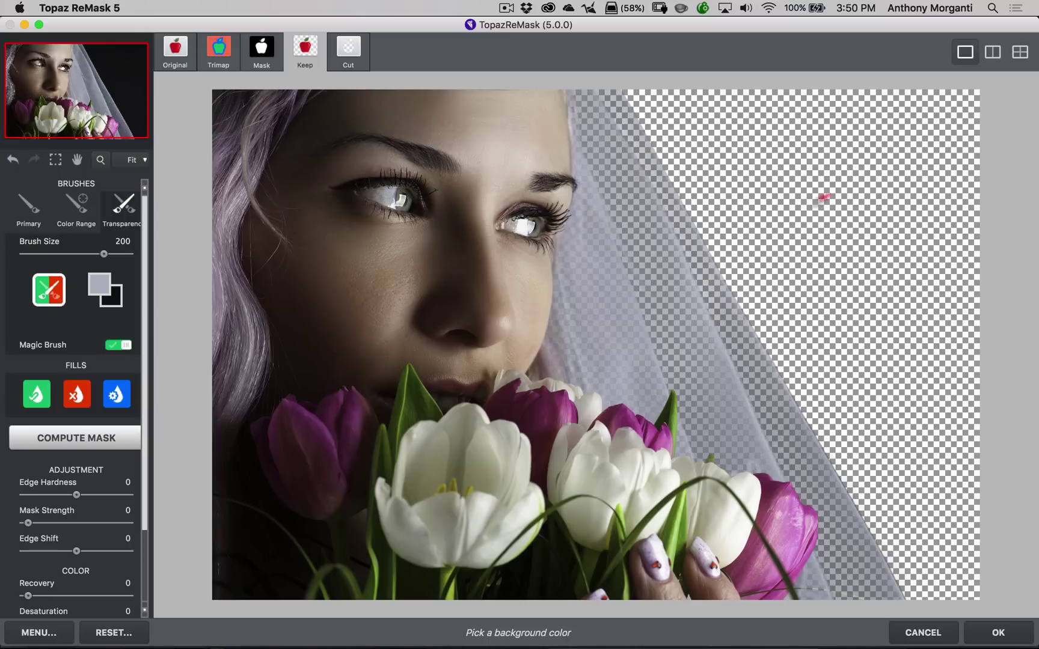
pyautogui.click(864, 185)
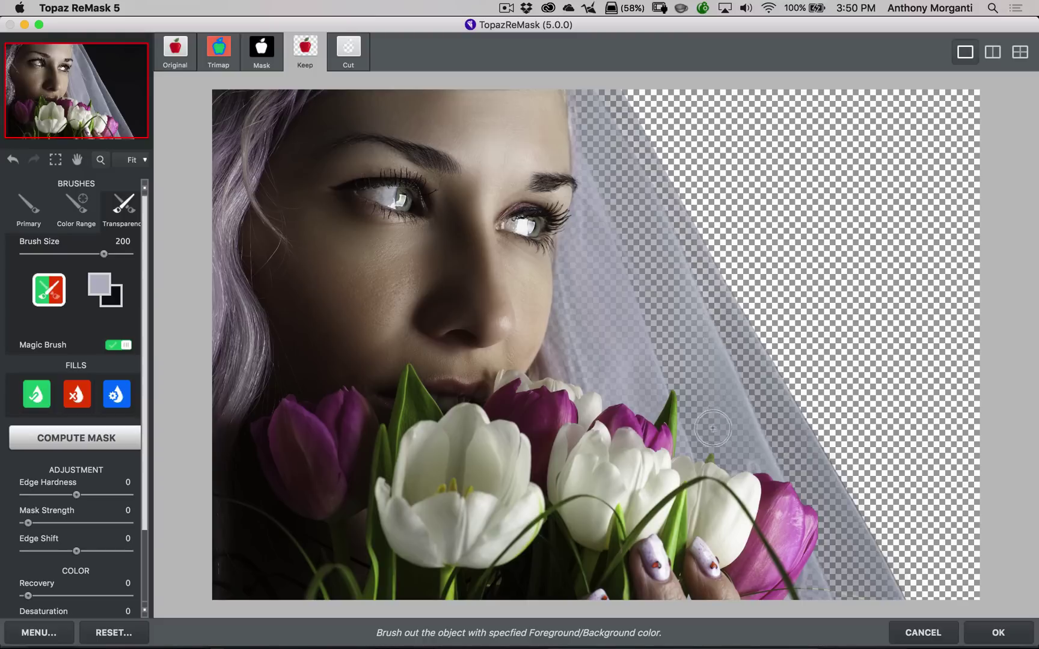
pyautogui.moveTo(724, 436)
pyautogui.mouseDown()
pyautogui.moveTo(705, 389)
pyautogui.moveTo(707, 340)
pyautogui.mouseUp()
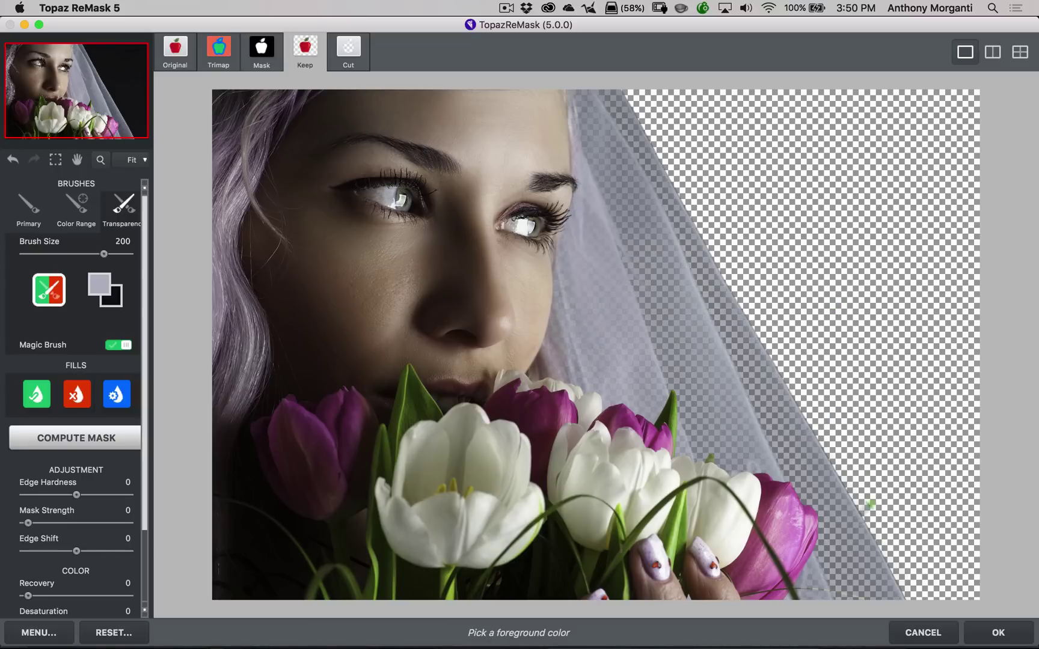
# Apply the ReMask cutout and hide the original bride layer to show the sunset through the veil.
pyautogui.click(998, 635)
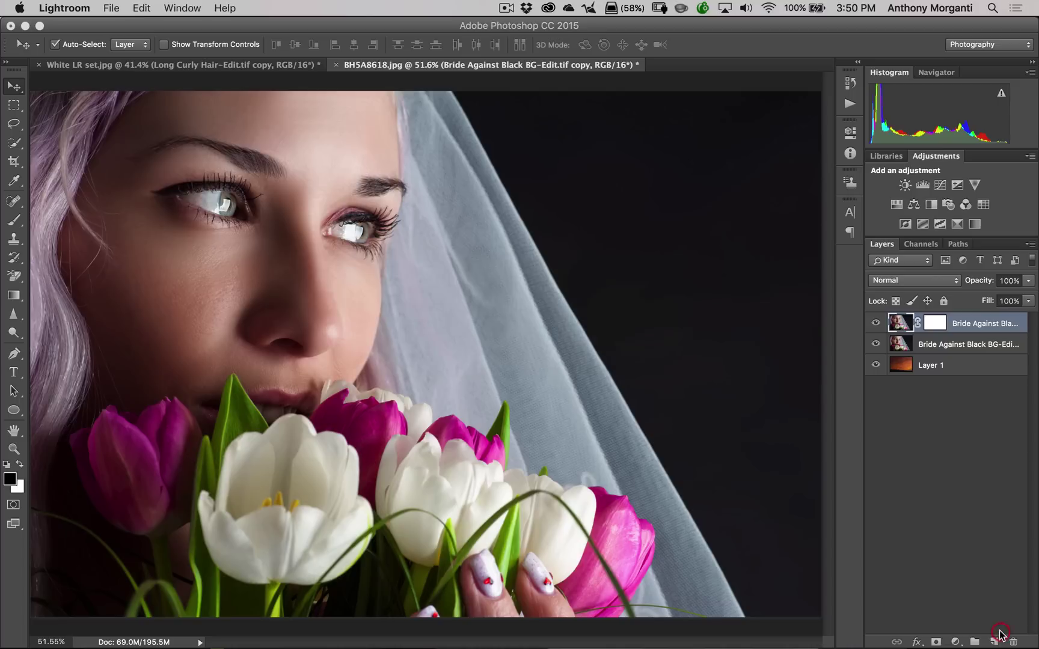
pyautogui.click(875, 344)
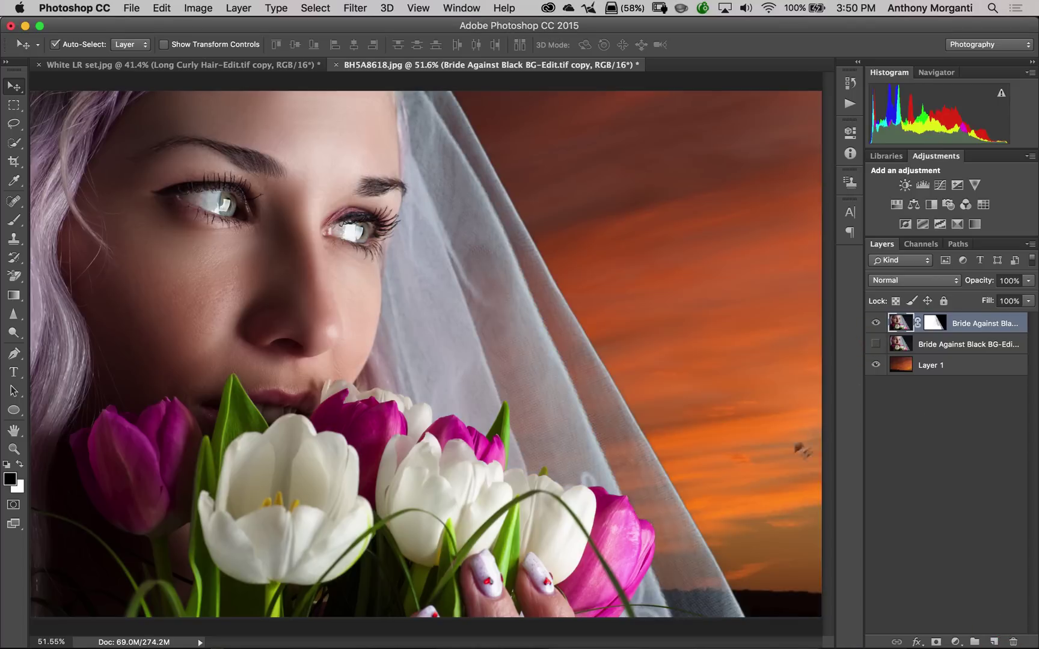